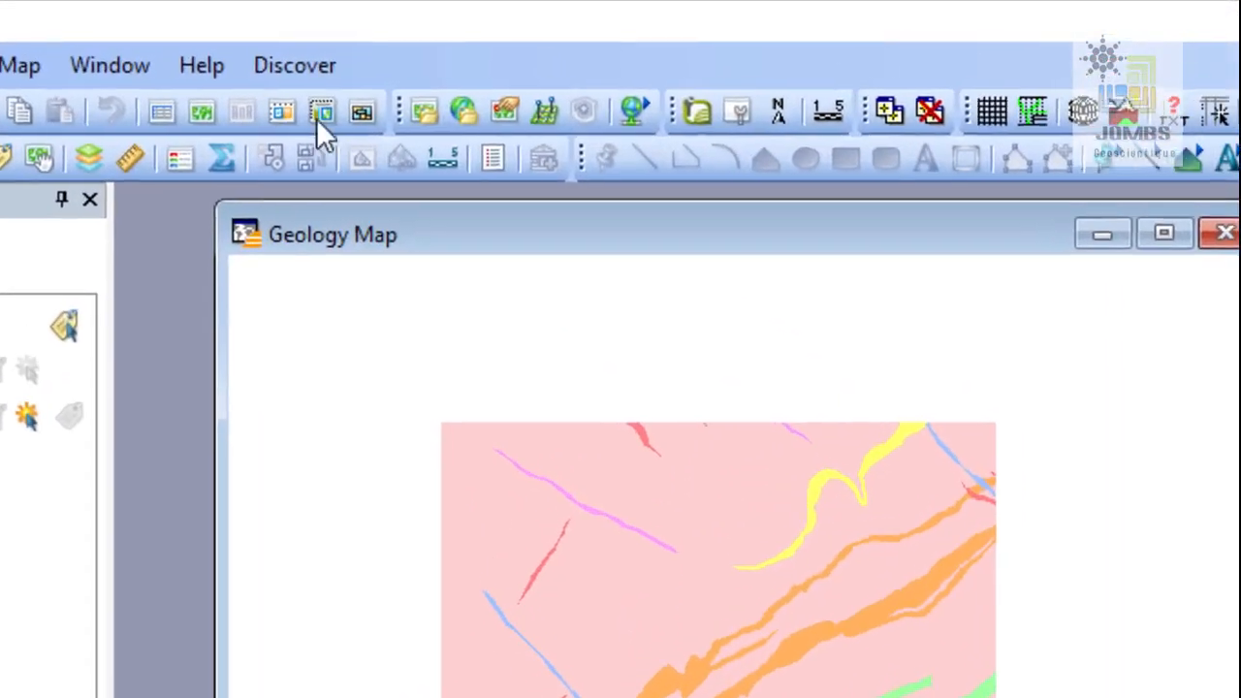
click(267, 69)
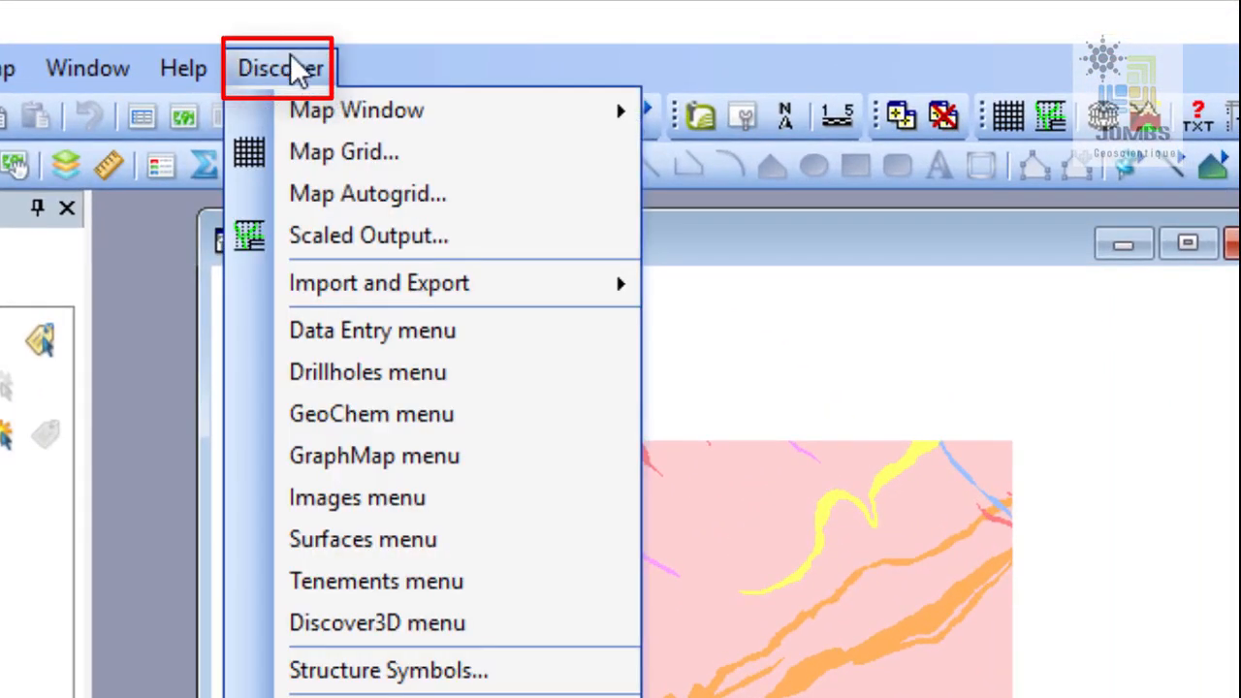
click(288, 64)
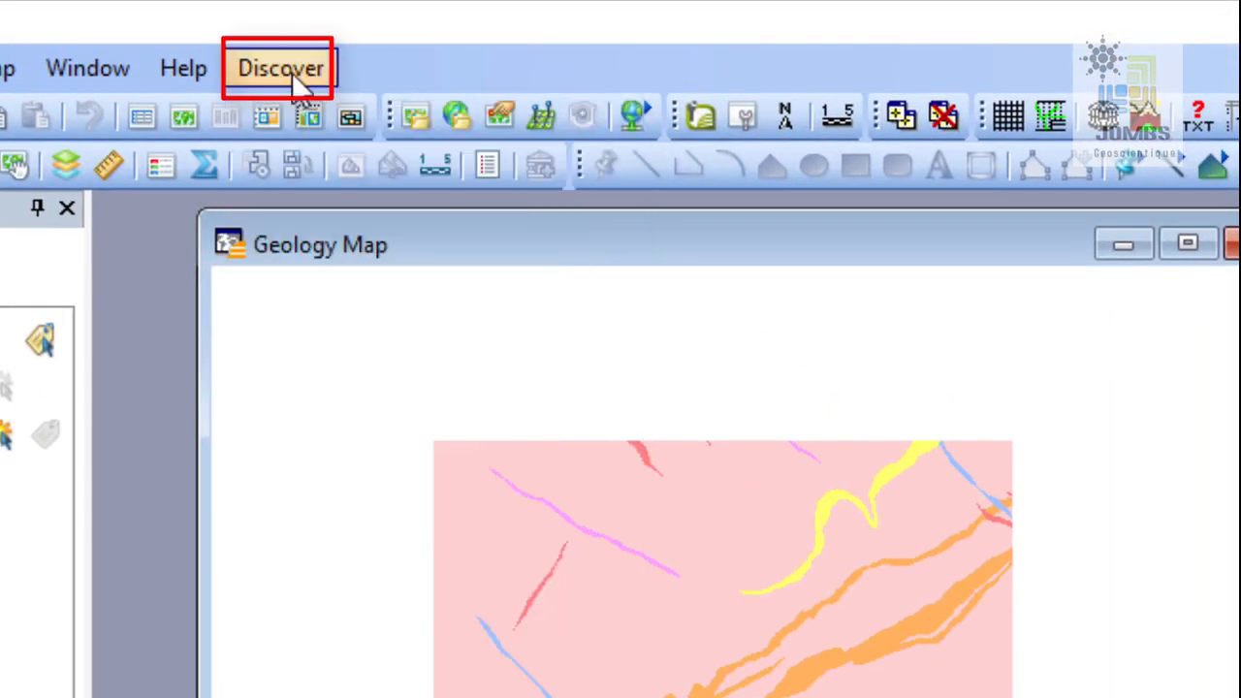
click(293, 72)
click(390, 46)
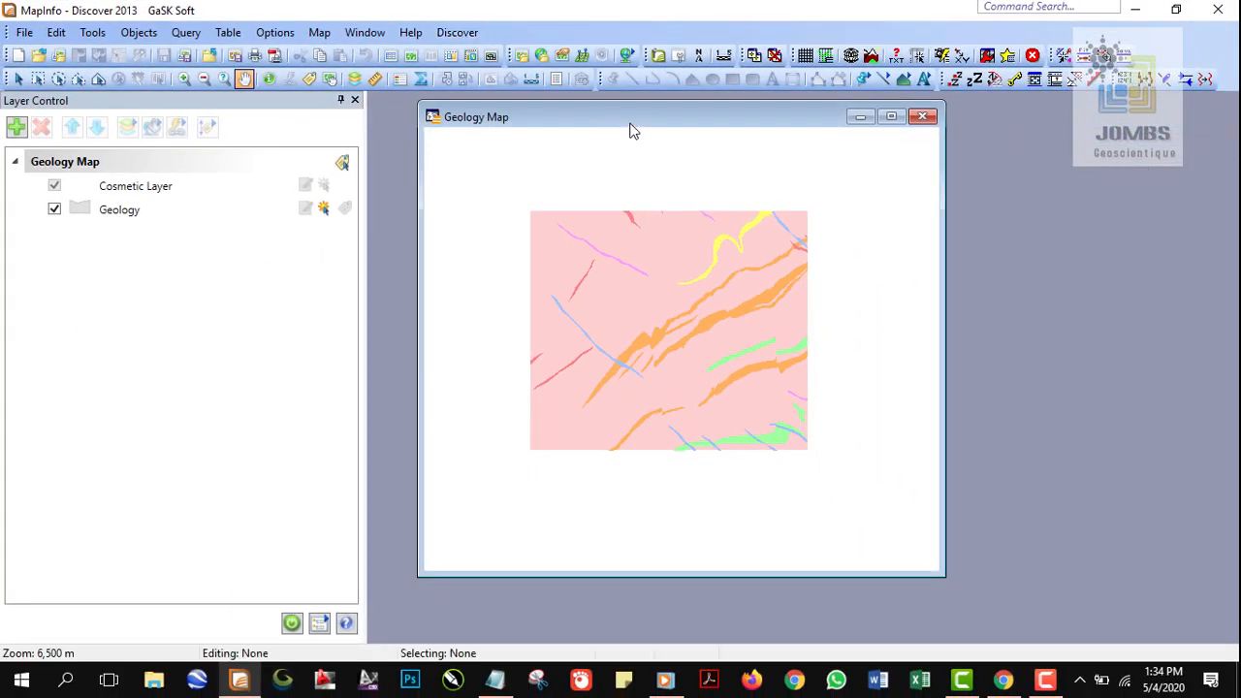
drag(631, 130, 637, 132)
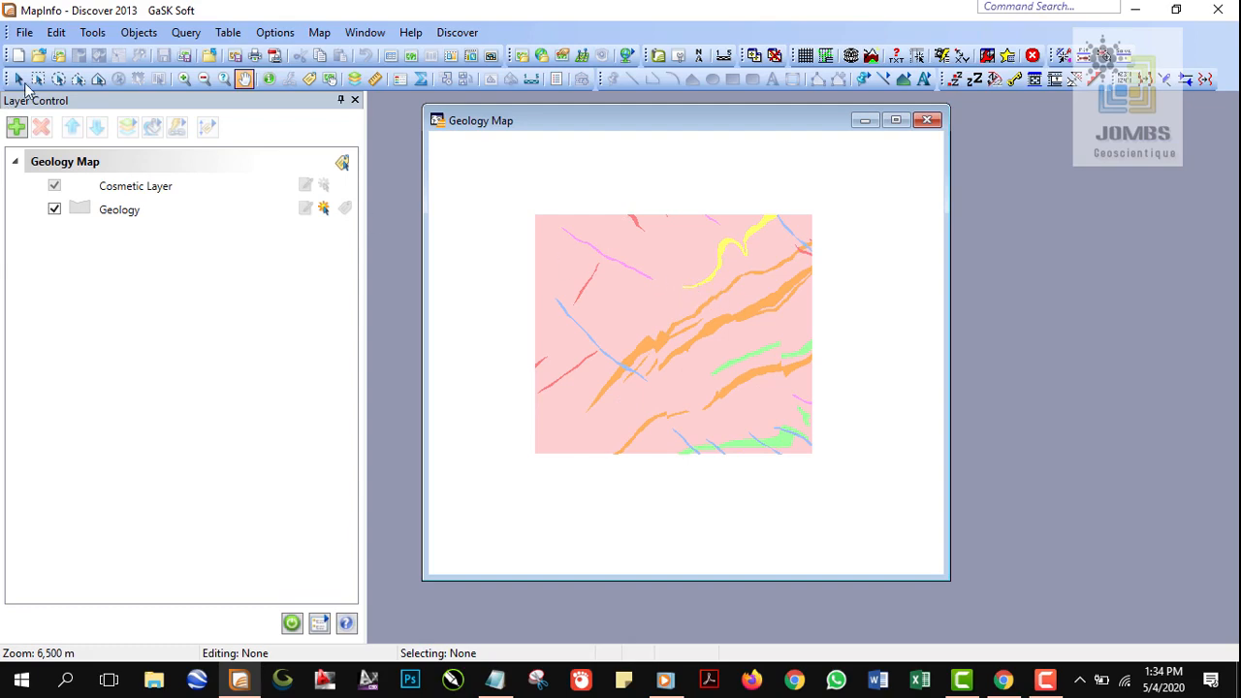
click(18, 79)
click(679, 267)
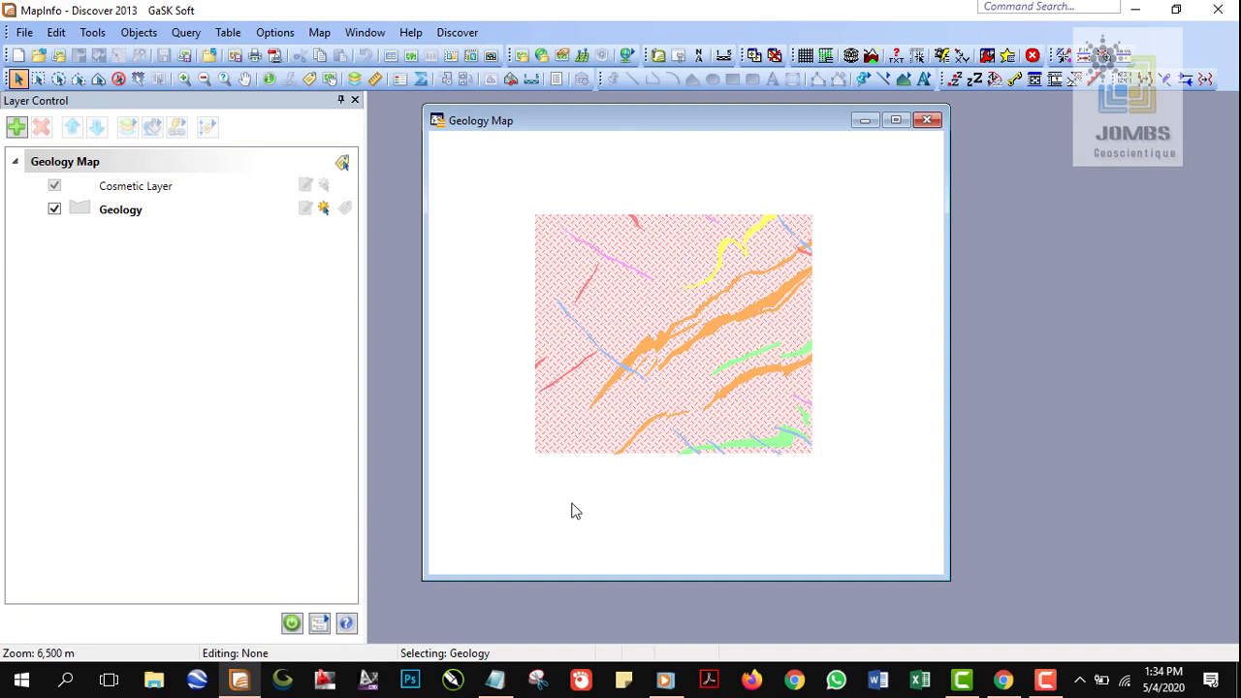
click(859, 319)
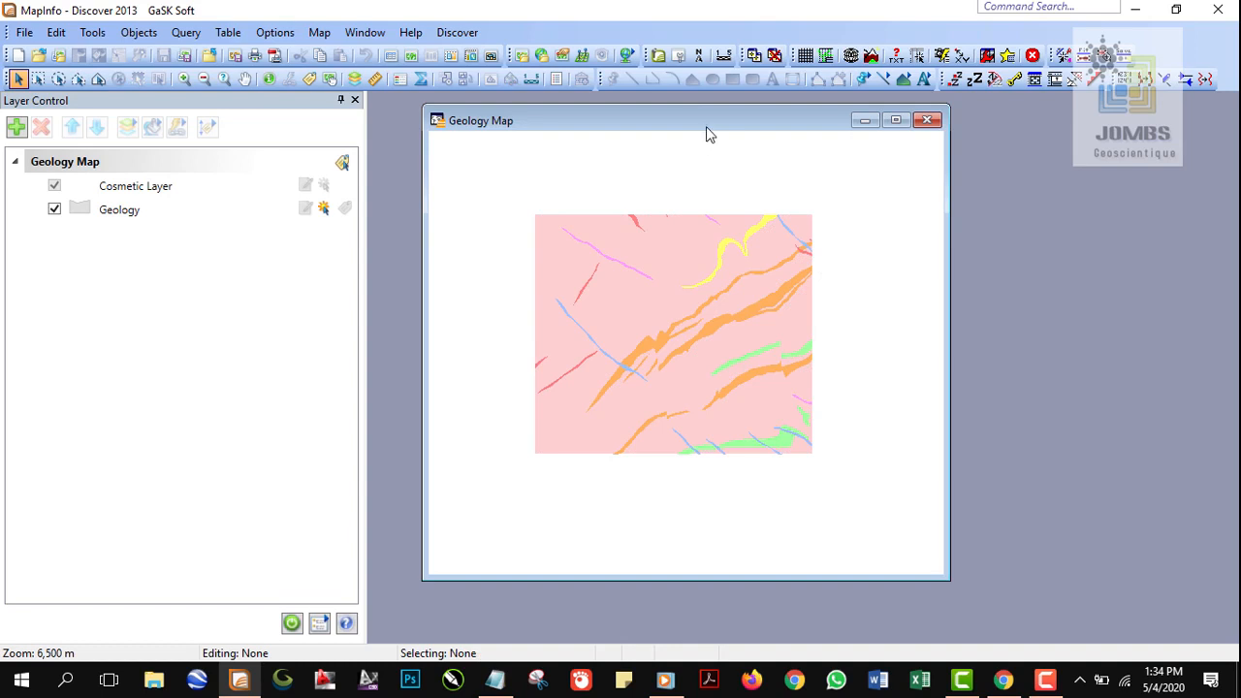
Step: Maximize the Geology Map window and make the Cosmetic Layer editable for drawing with the Rectangle tool
click(896, 120)
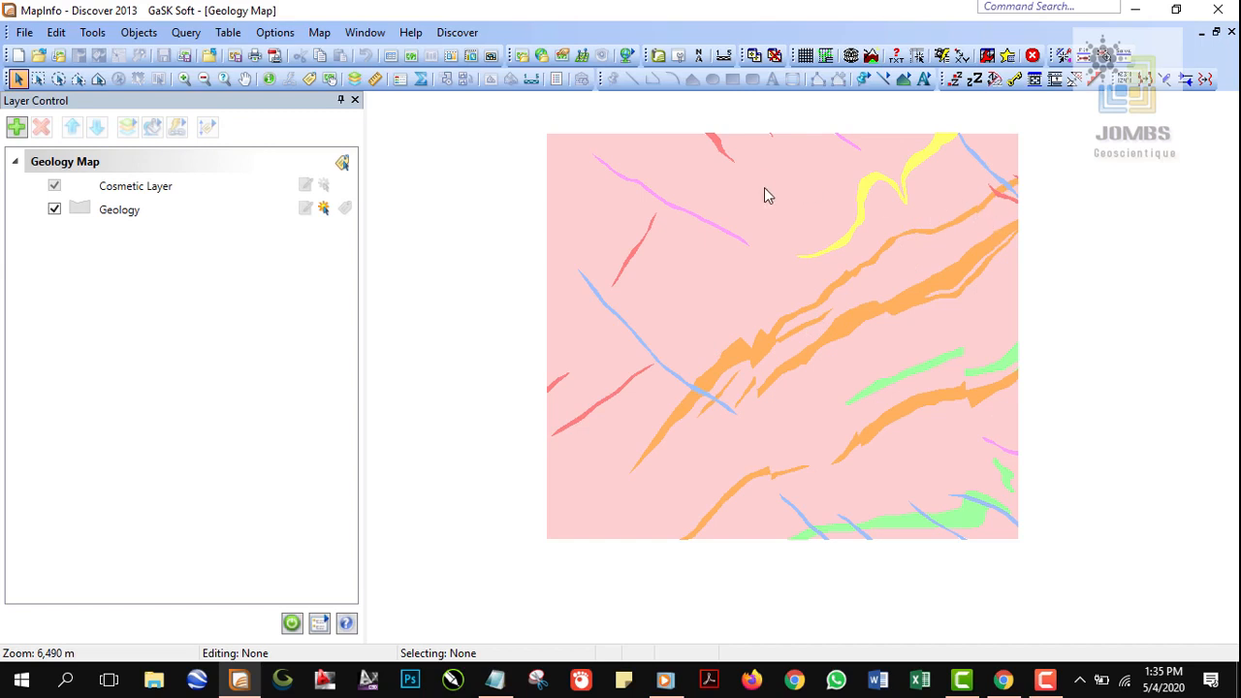
click(228, 193)
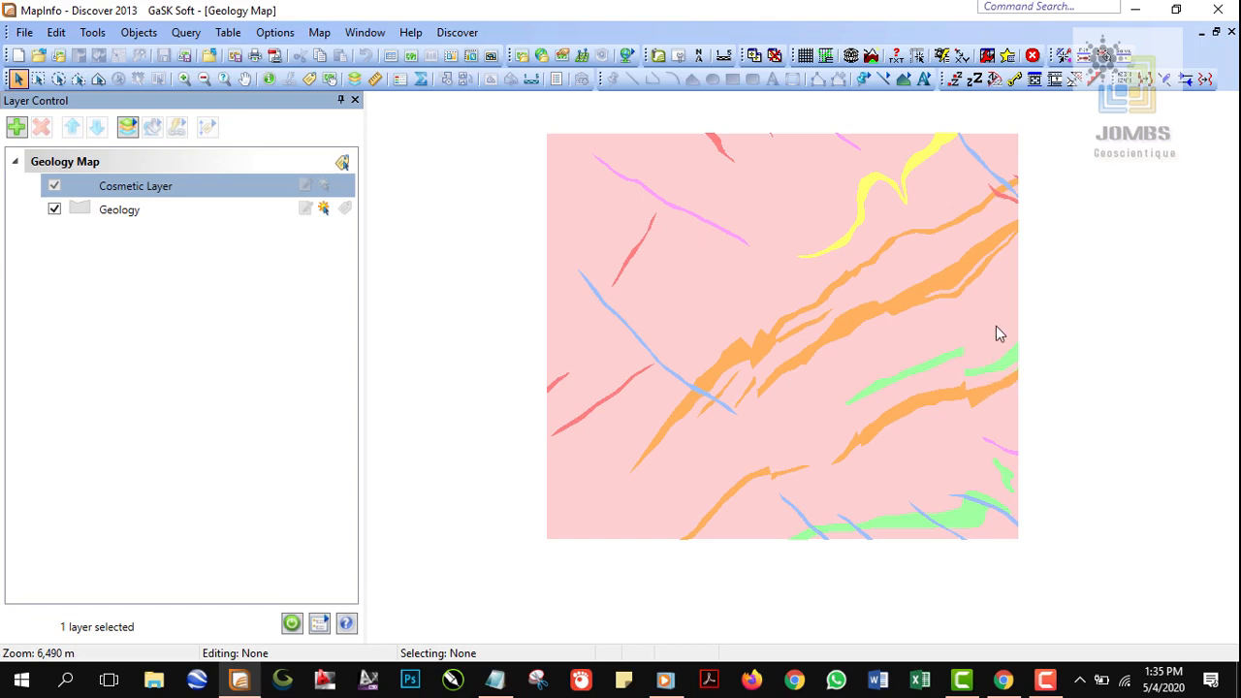
click(304, 185)
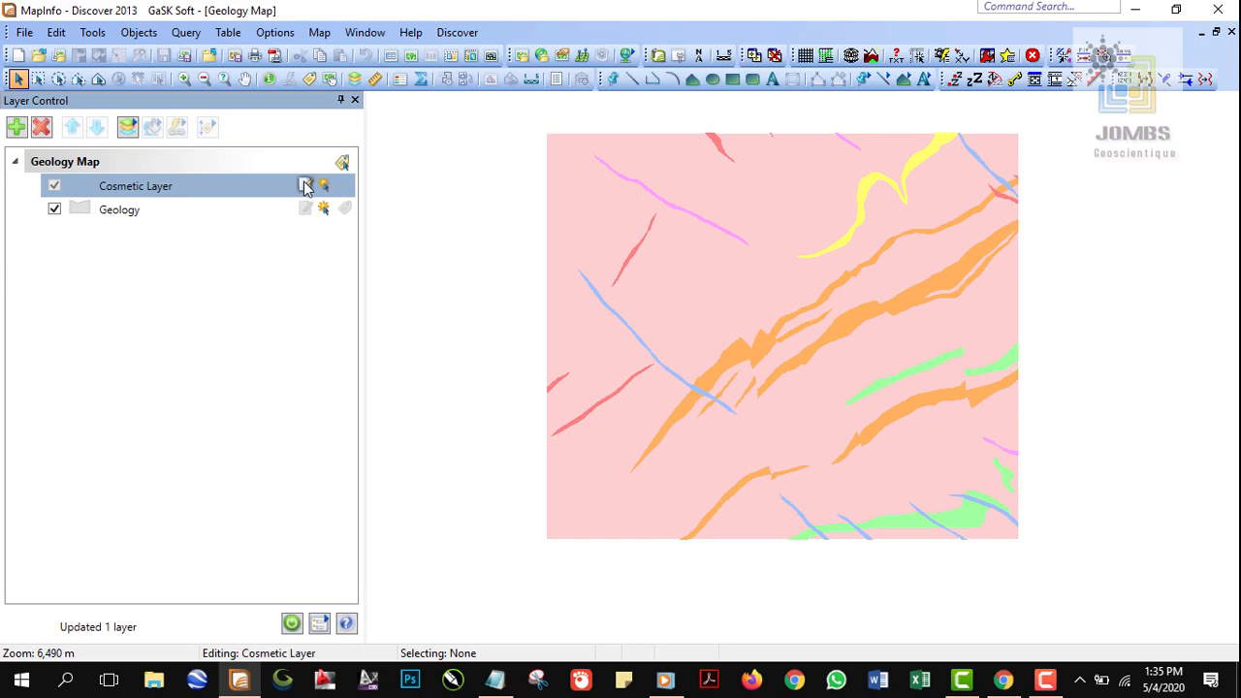
click(733, 81)
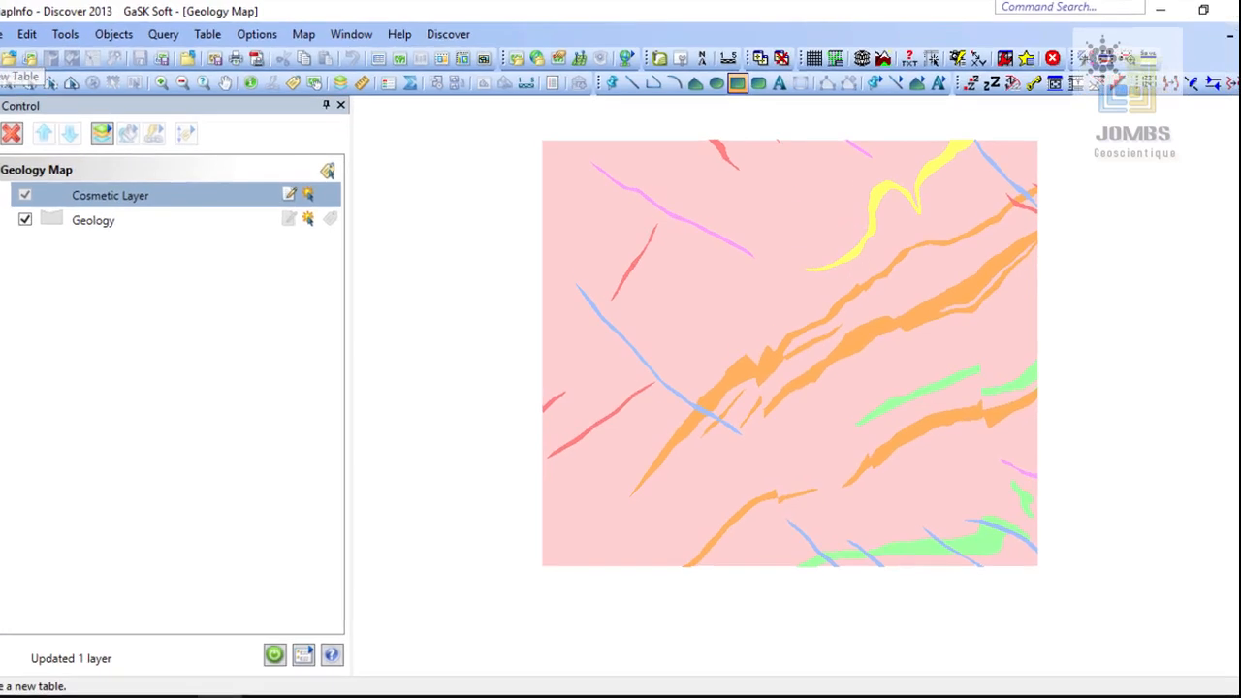
Step: Define a new table that is added to the current mapper, with a Character field named rectangle, width 10
click(8, 59)
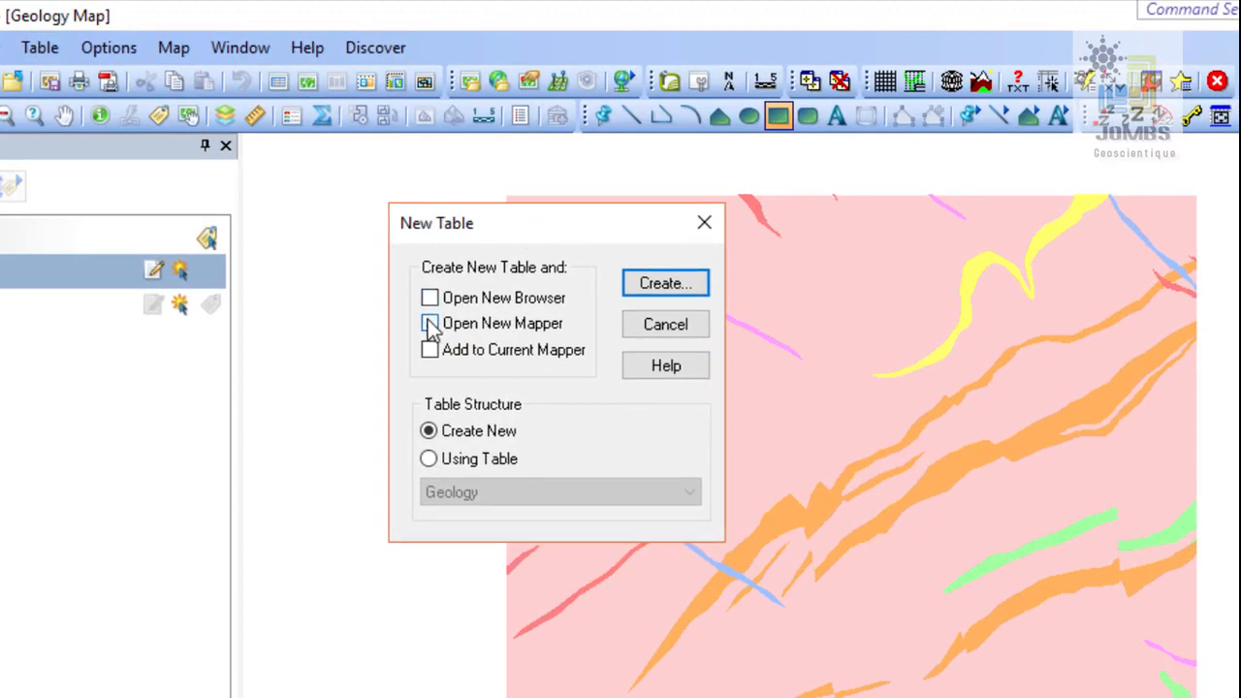
click(430, 350)
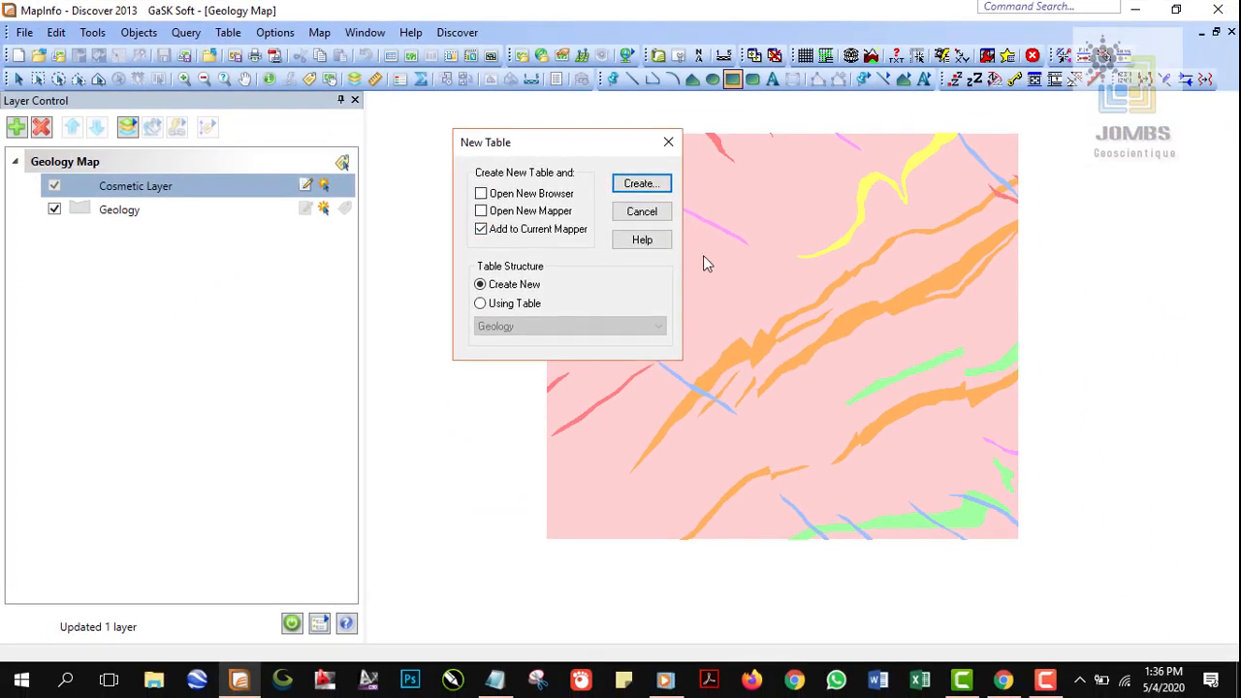
click(640, 184)
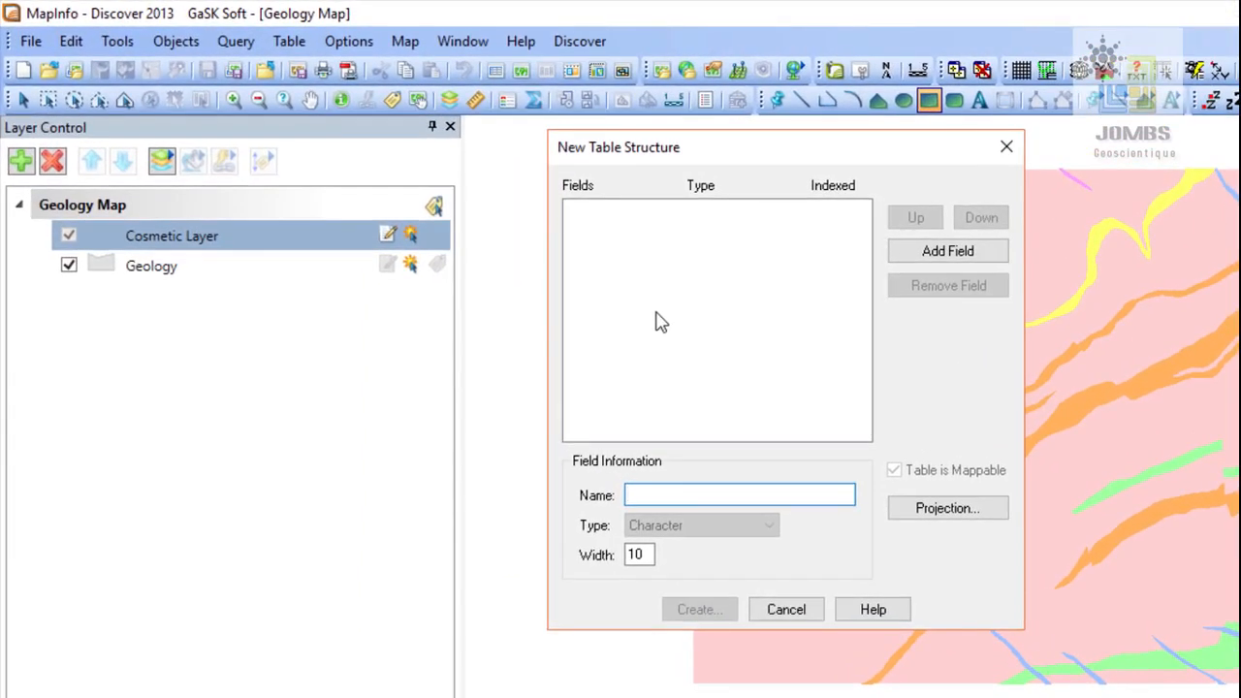
text(rectangle)
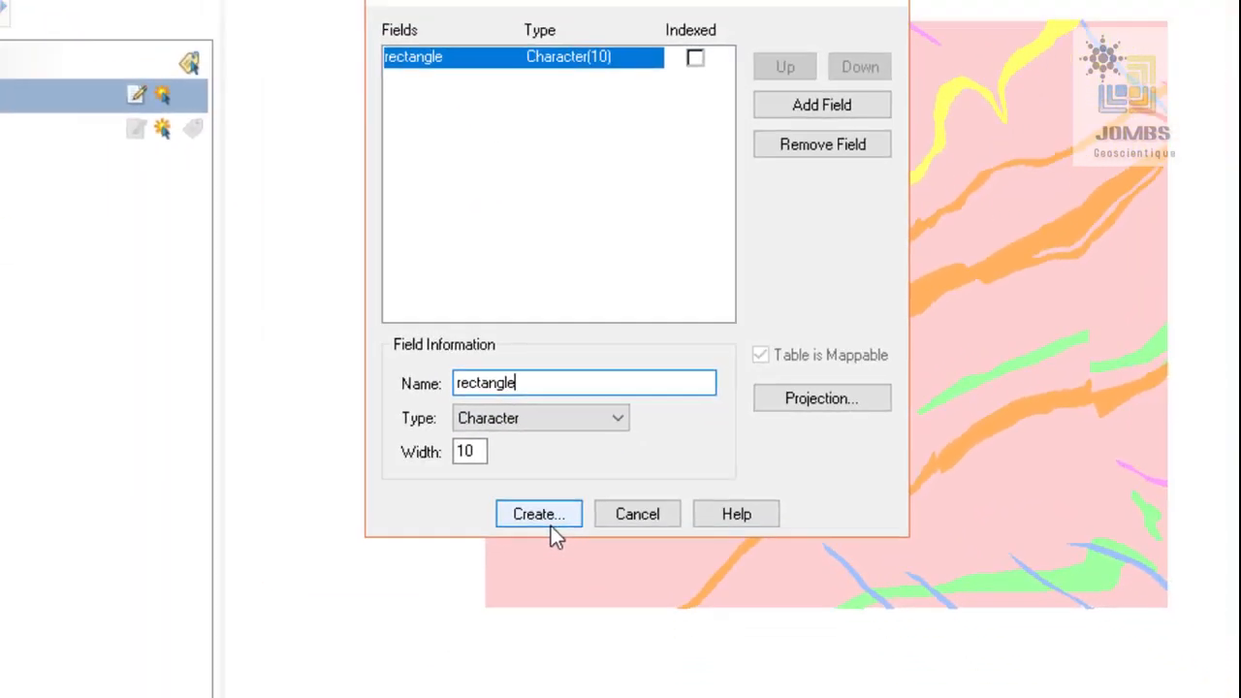
click(517, 564)
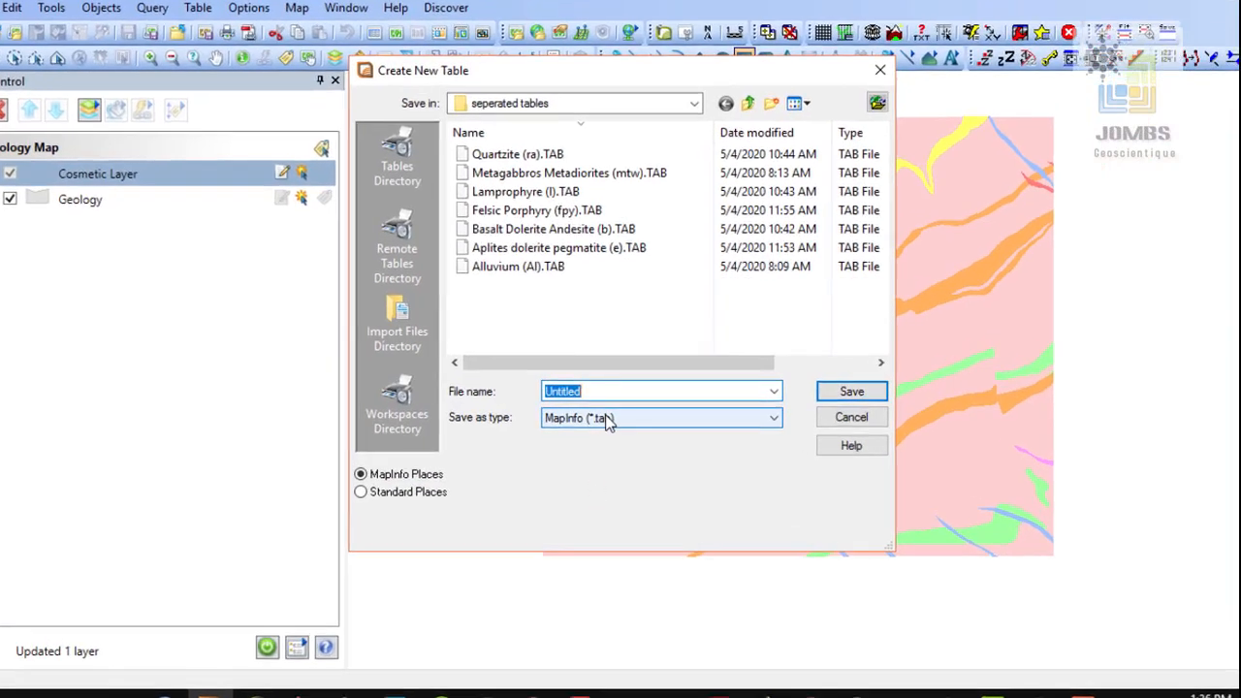
Step: Save the new table as a MapInfo file named rectangle in the seperated tables folder
text(gi)
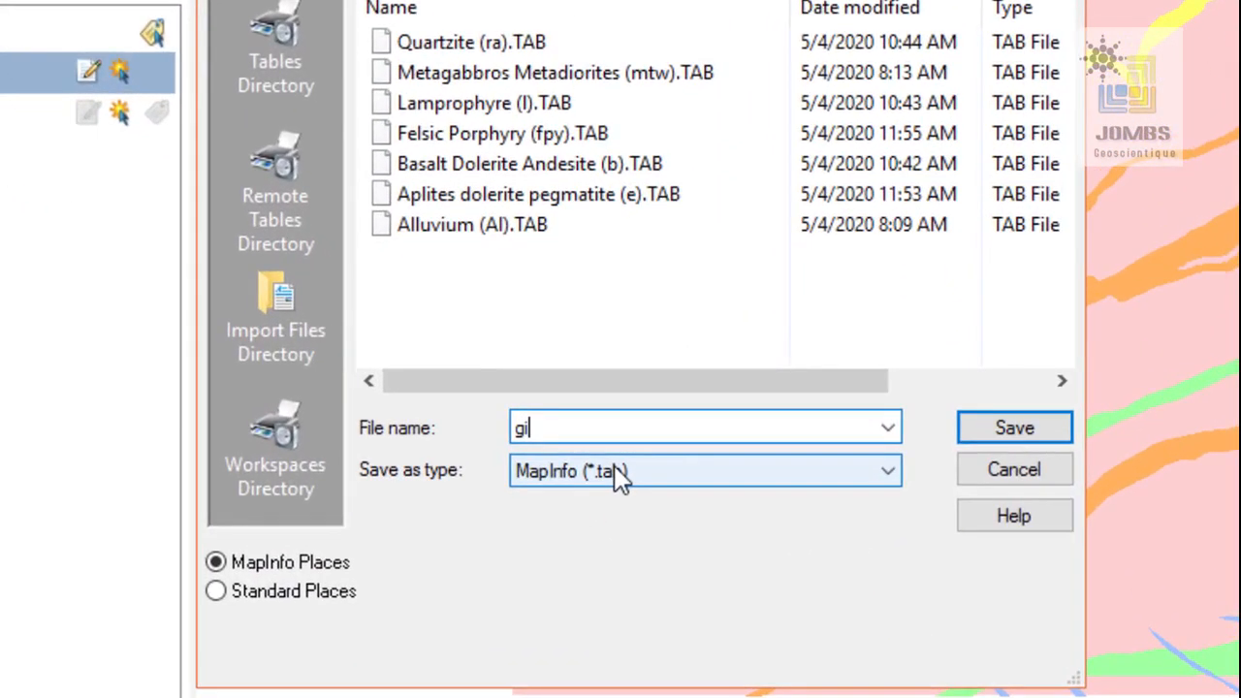
key(BackSpace)
key(BackSpace)
text(rectangle)
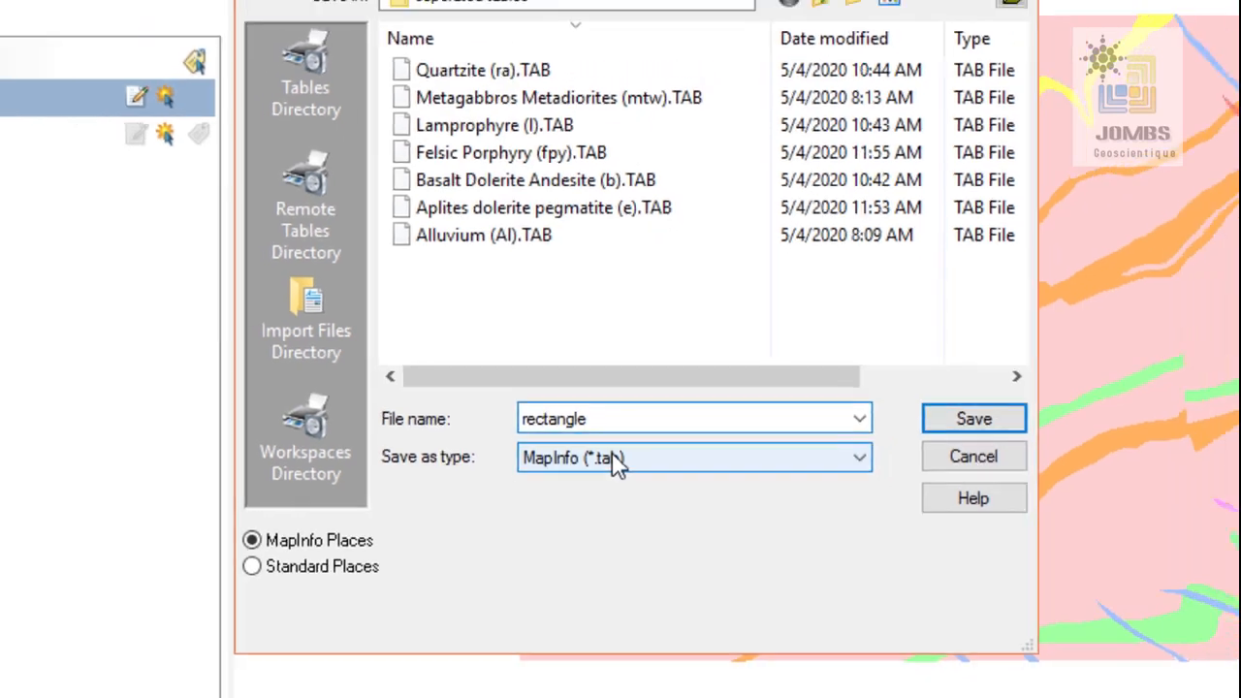
key(Return)
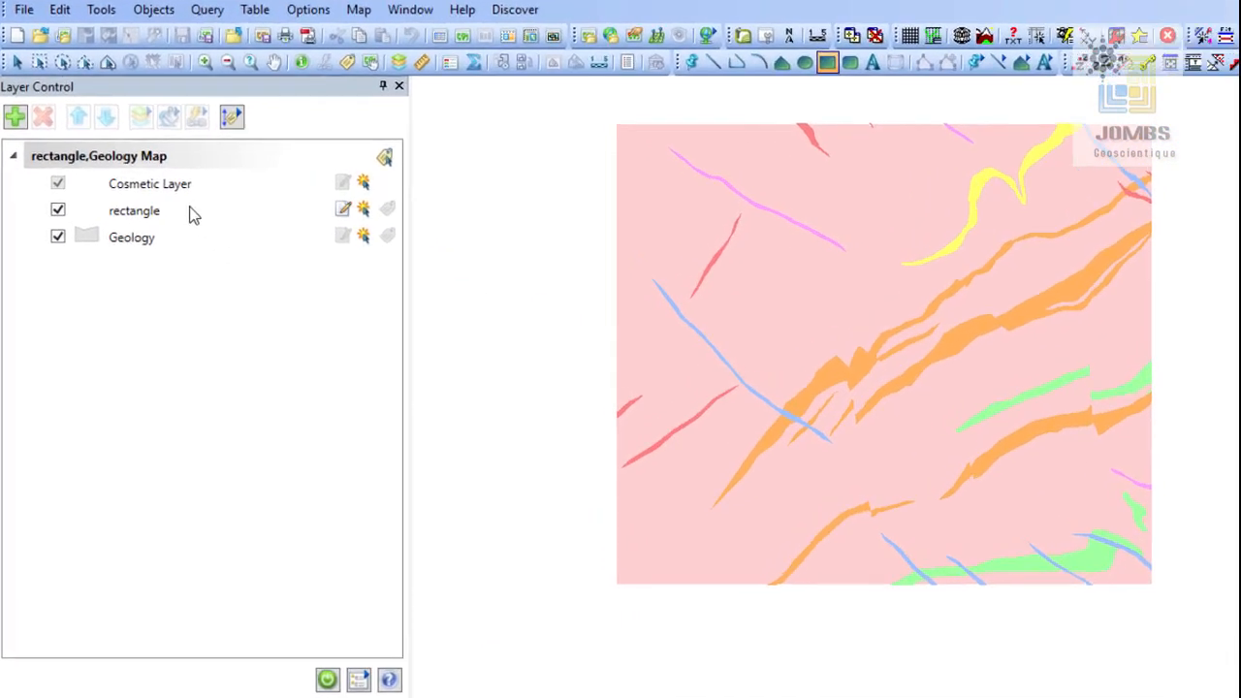
Step: Draw a rectangle on the rectangle layer around the northeastern part of the geology map, enclosing the yellow unit
click(174, 210)
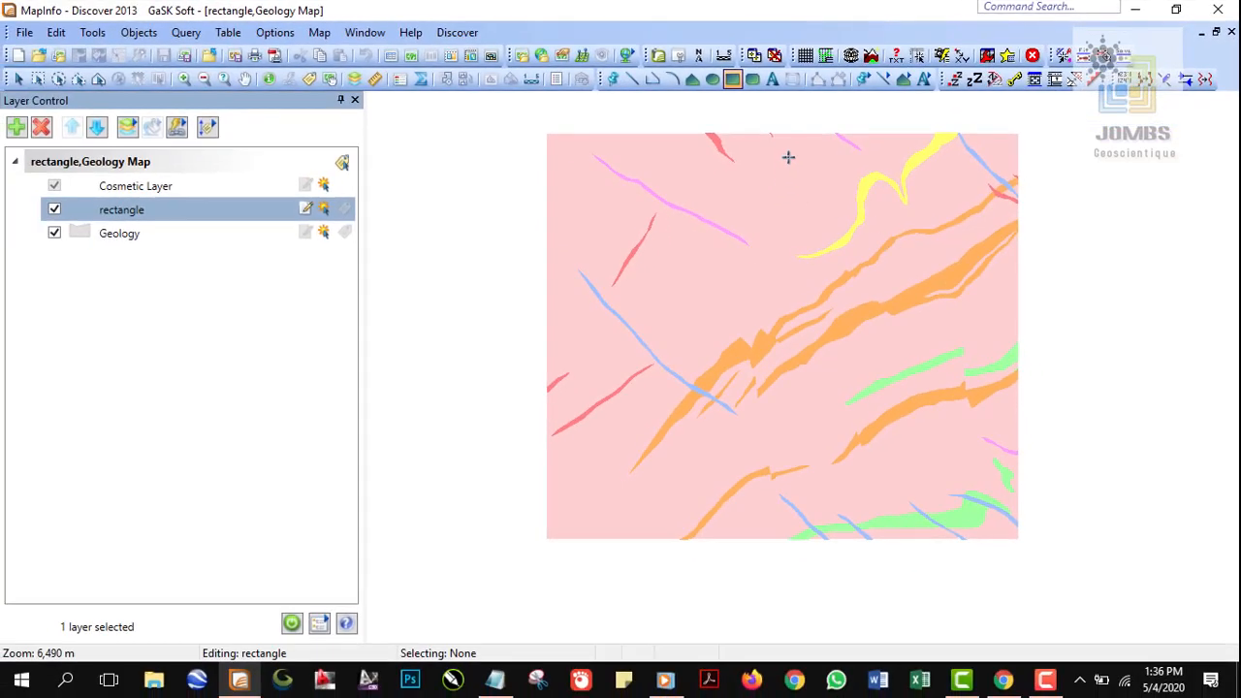
drag(781, 148, 1007, 356)
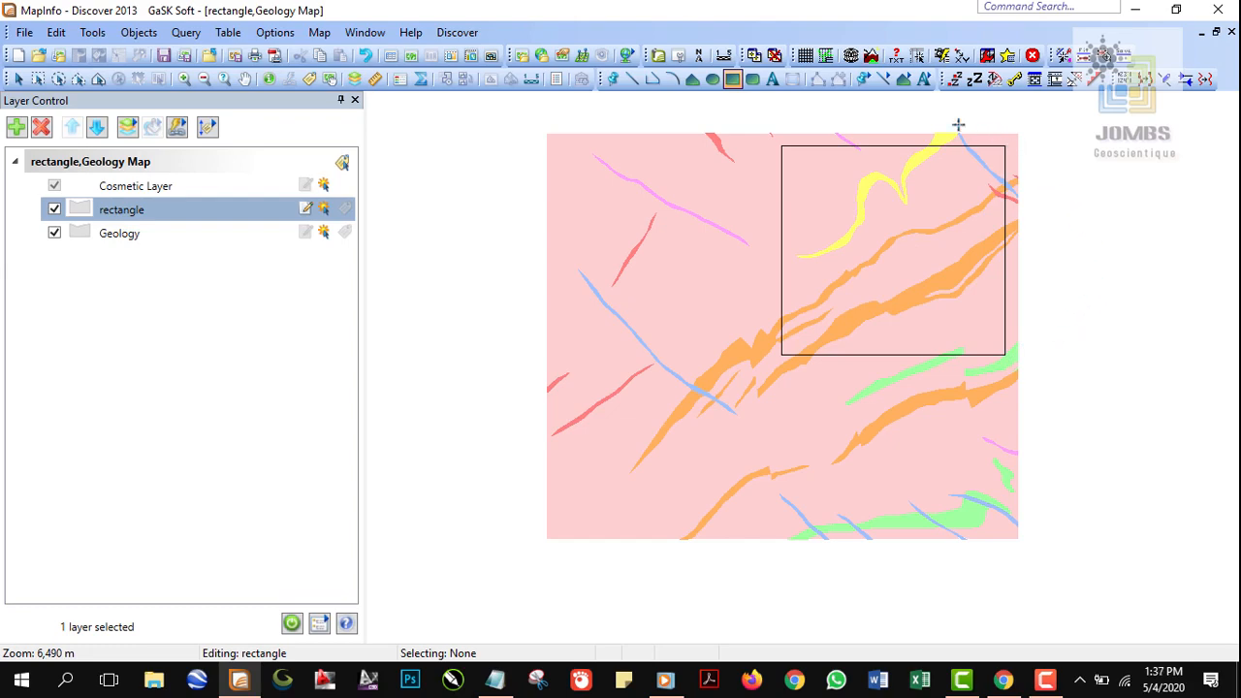
click(17, 79)
click(856, 210)
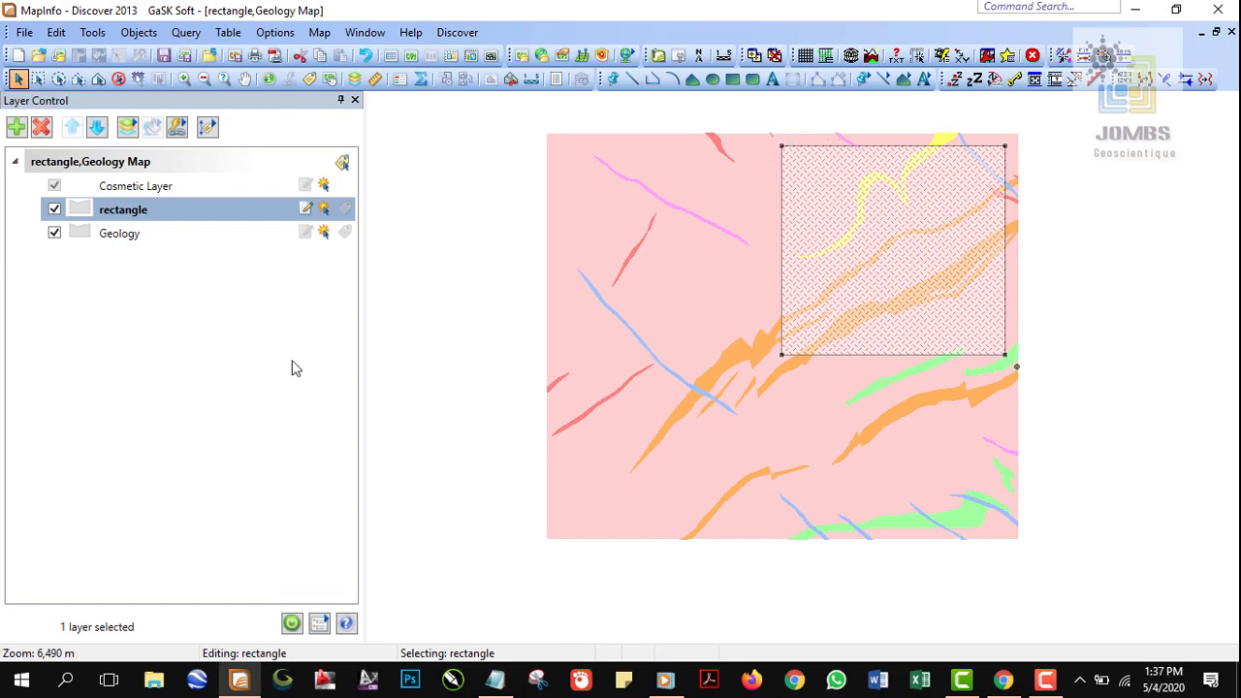
click(1159, 306)
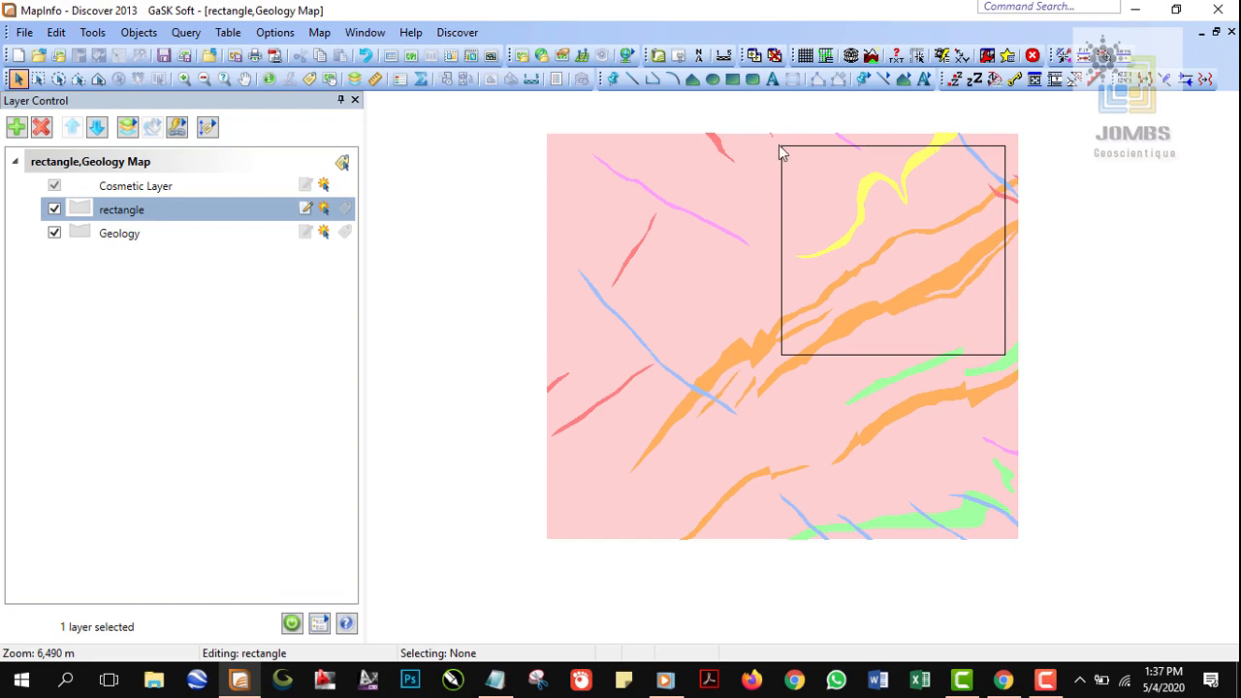
Step: Select the drawn rectangle and fit the map window to the selected object
click(811, 236)
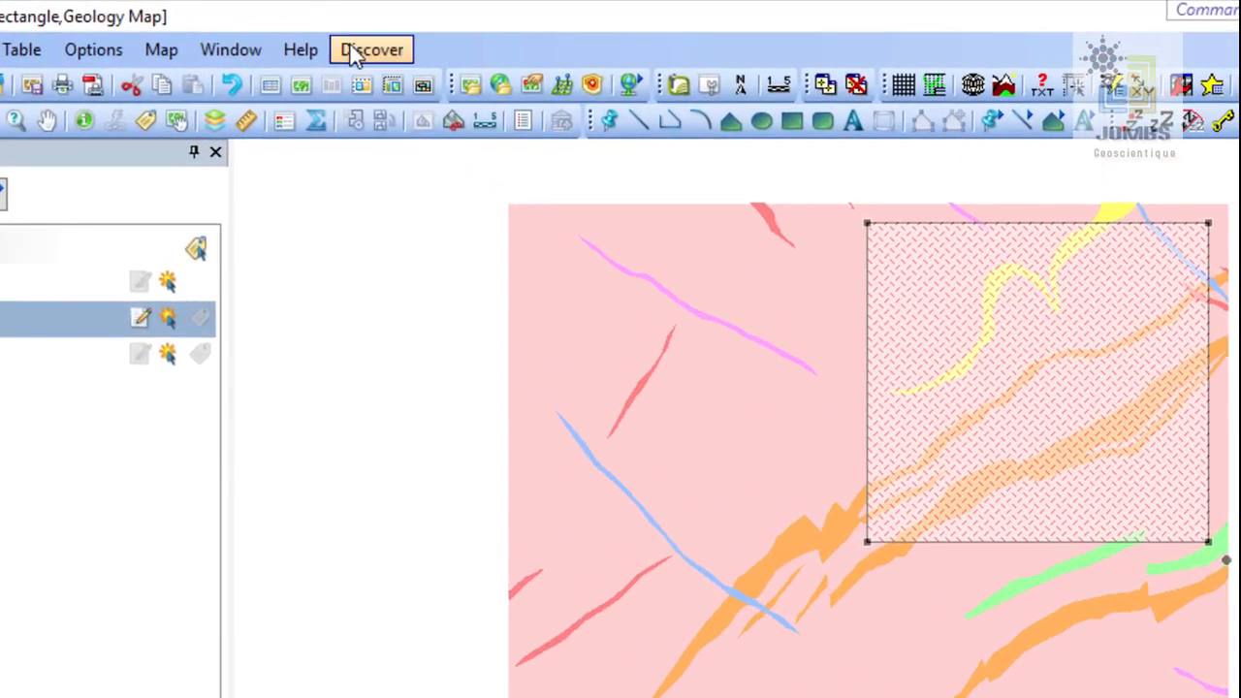
click(368, 49)
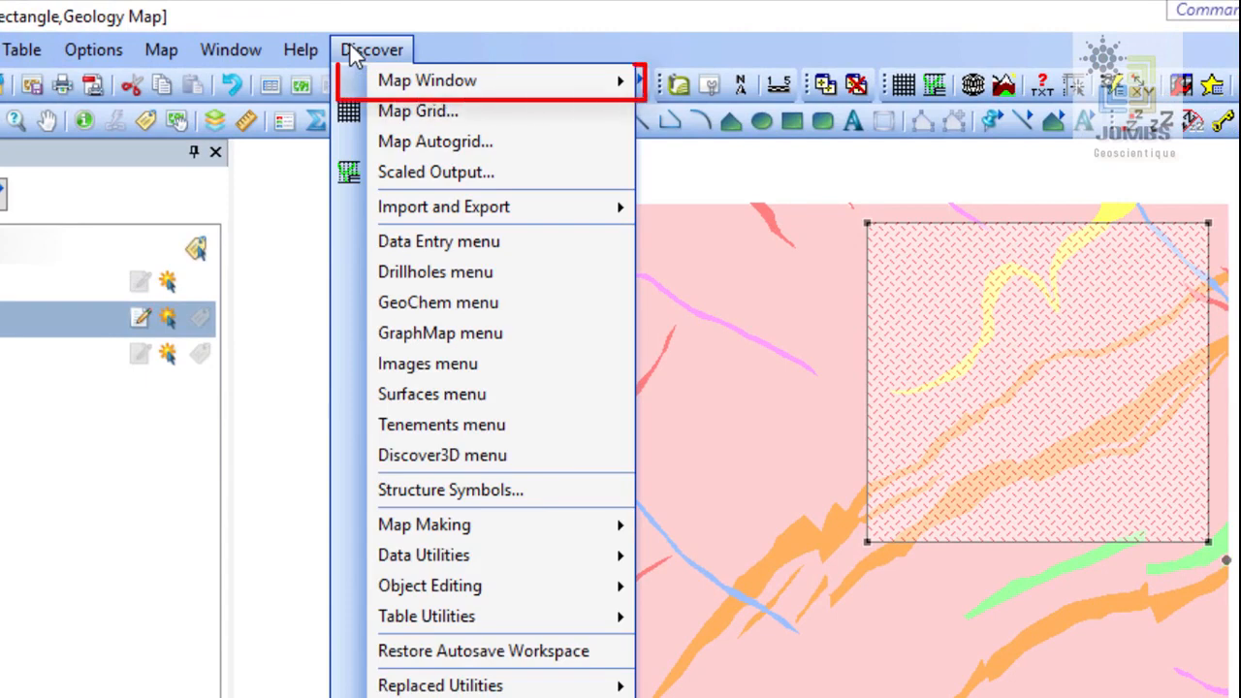
mouse_move(551, 91)
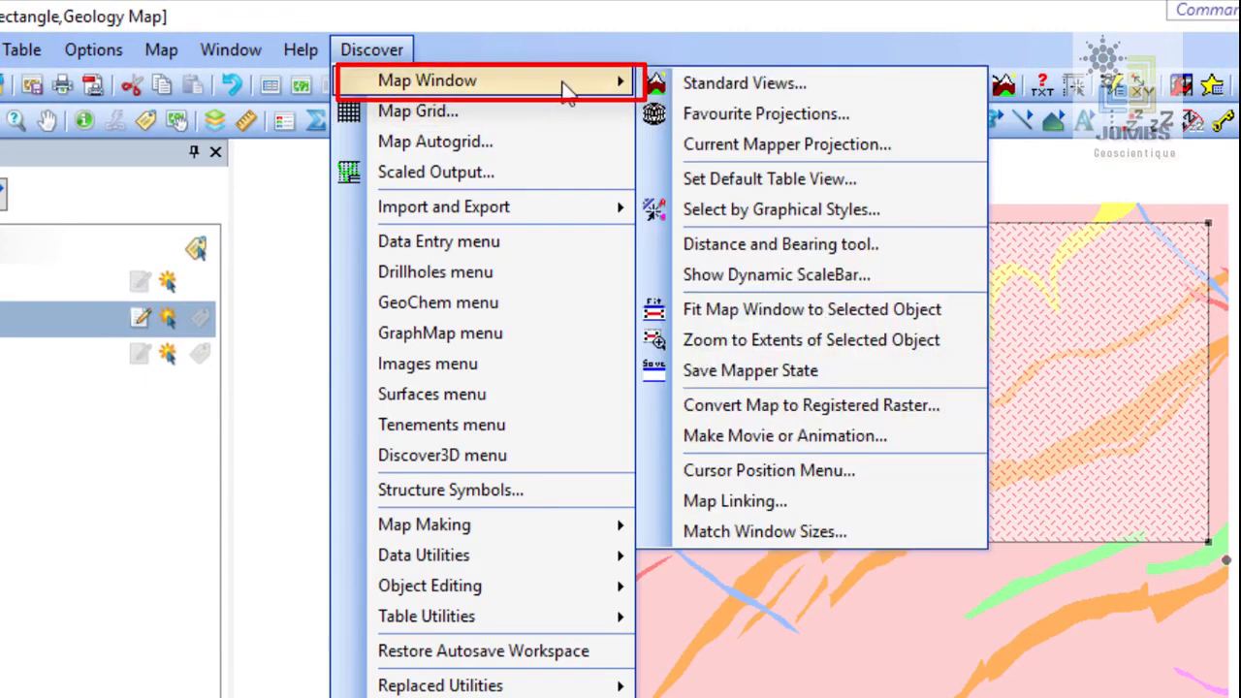
click(936, 312)
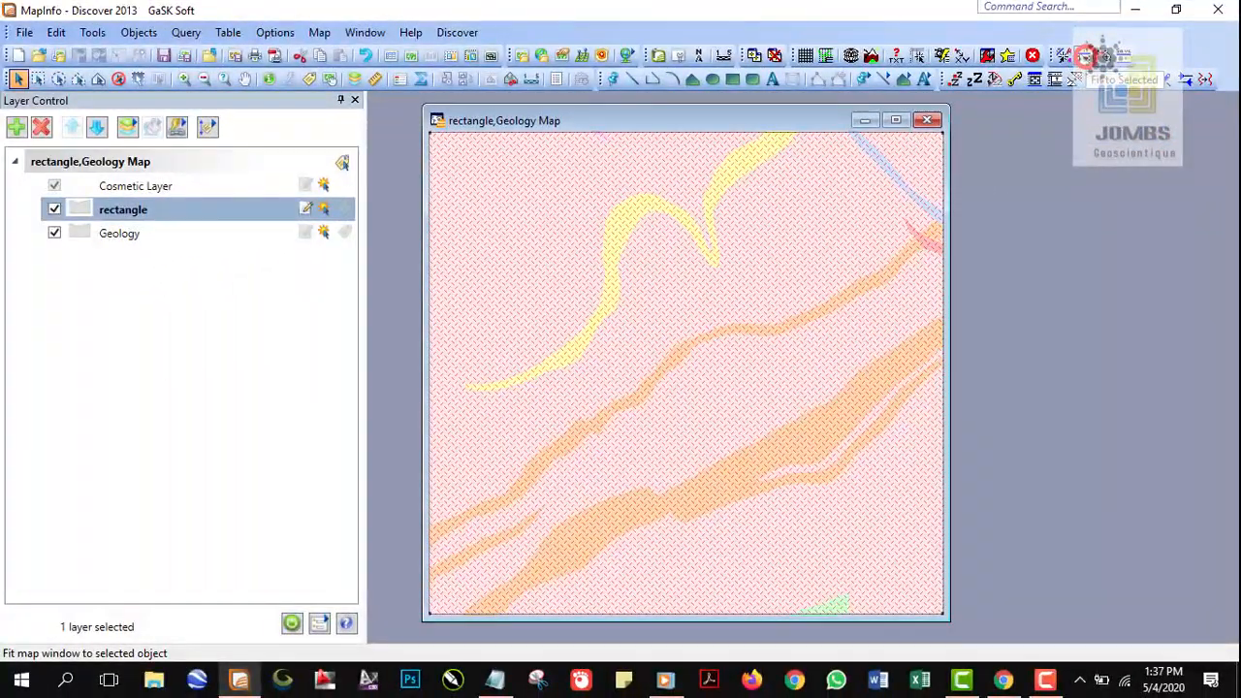
click(448, 34)
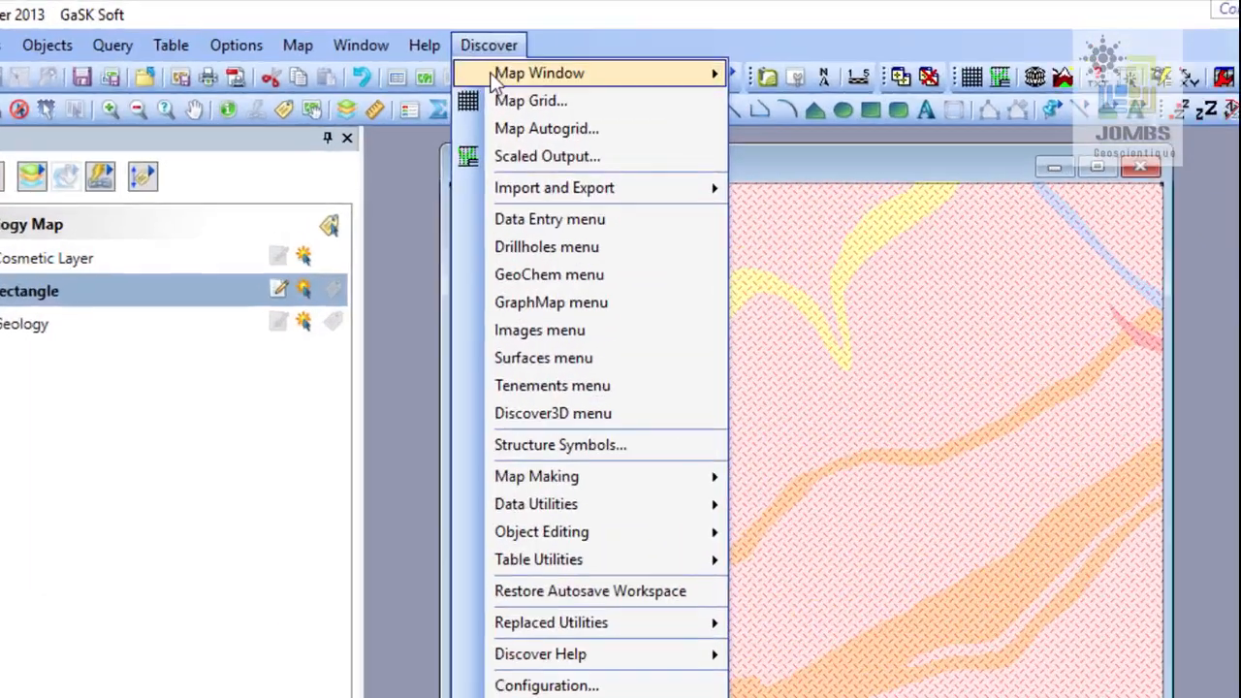
mouse_move(596, 52)
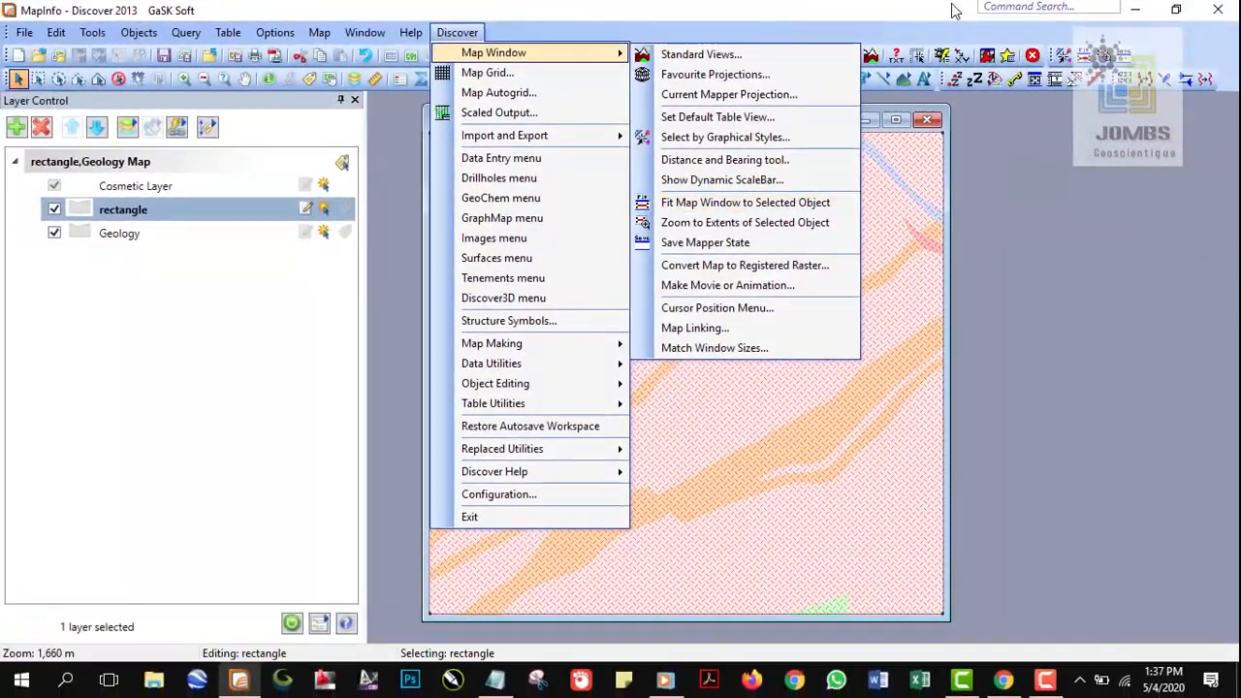
click(902, 19)
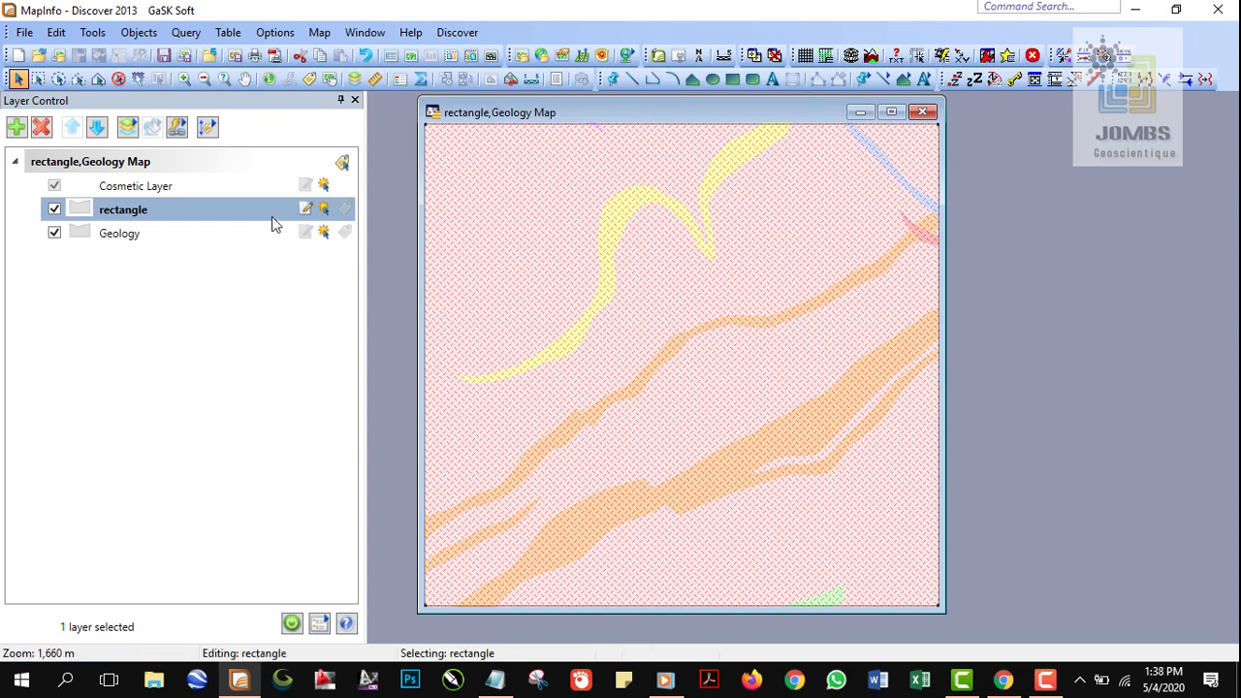
Step: Turn off editing for the rectangle layer
click(306, 209)
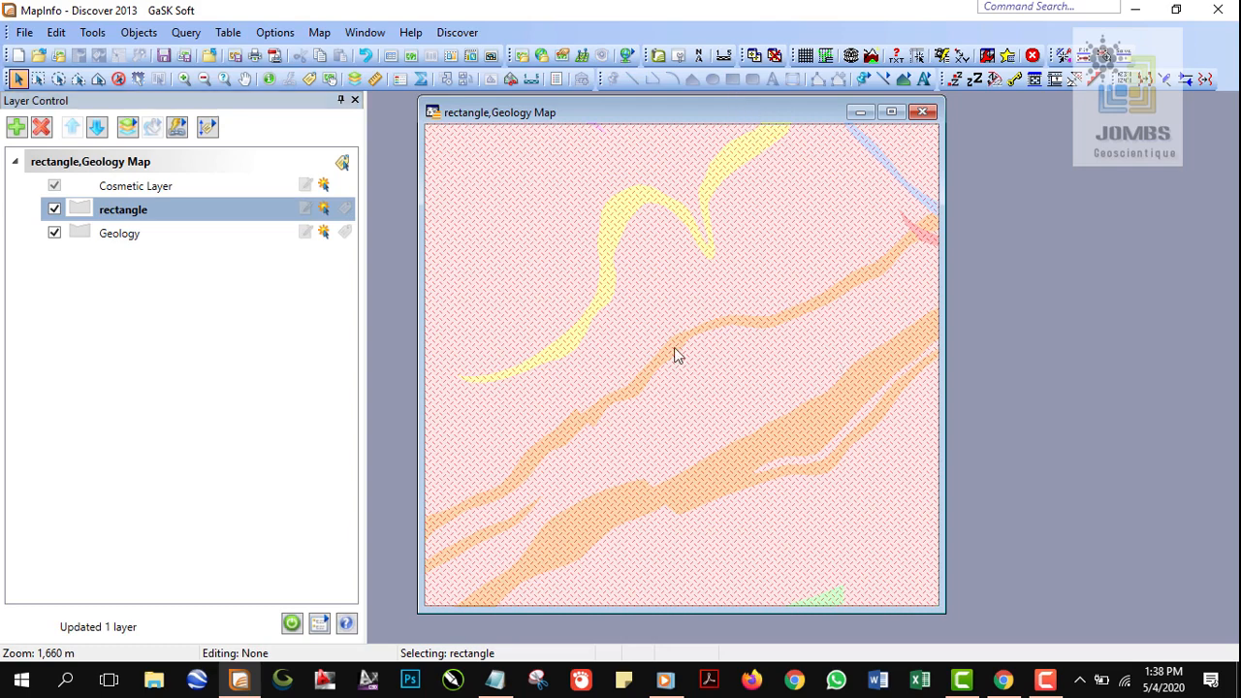
drag(734, 109, 739, 112)
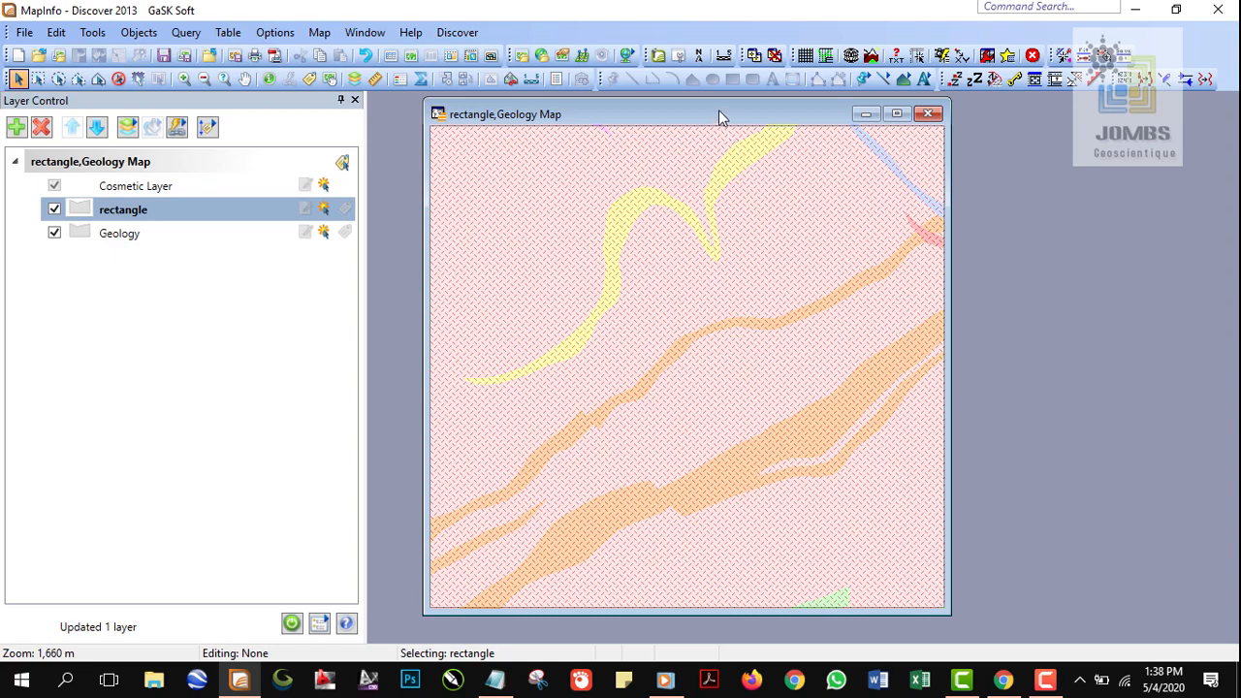
drag(718, 110, 735, 112)
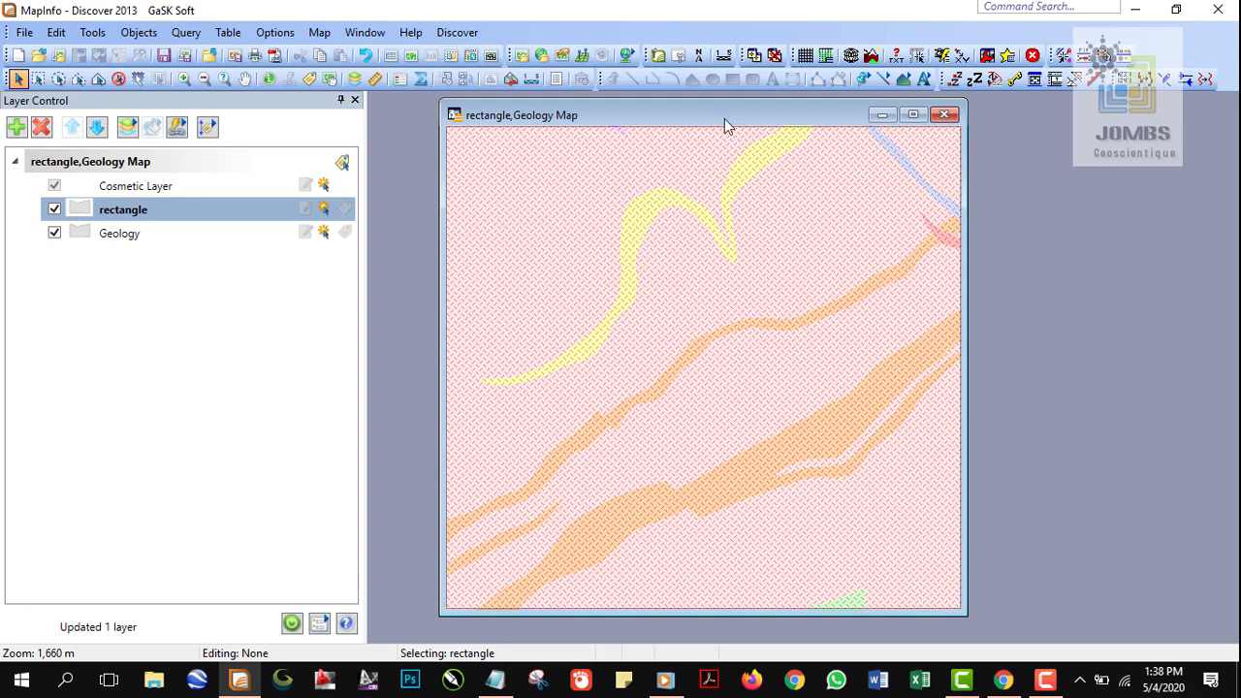
Step: Maximize the map window and clear the rectangle's selection
click(912, 115)
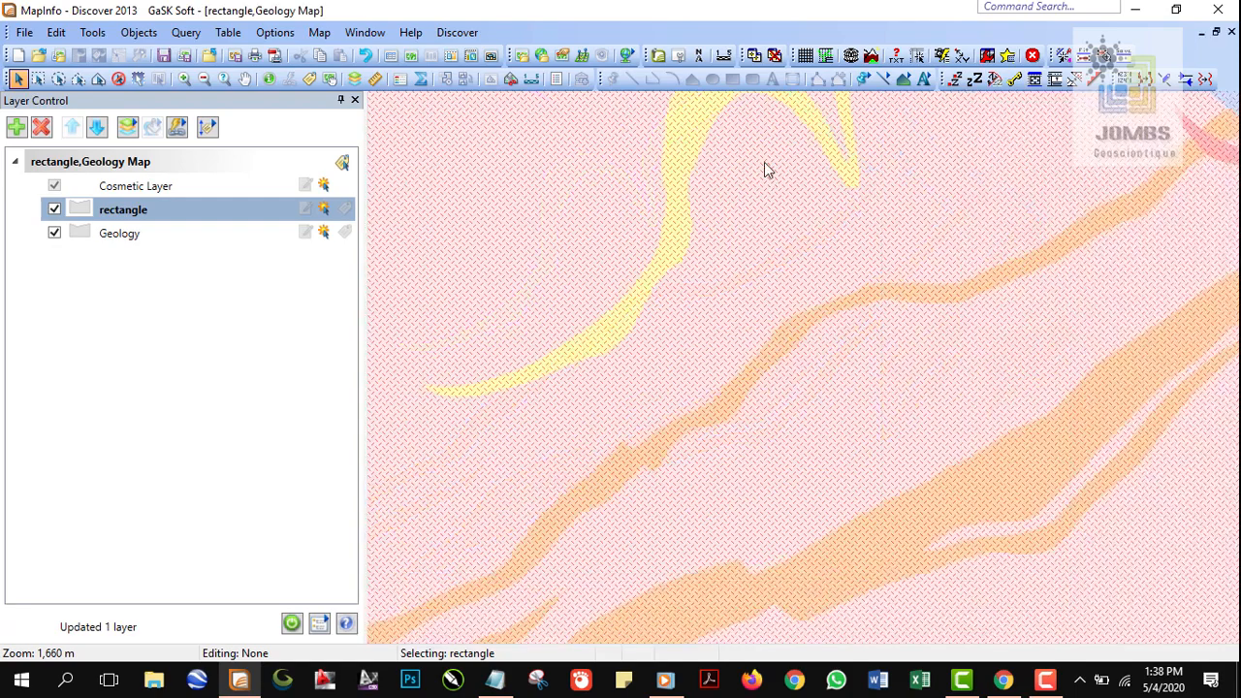
scroll(747, 219, down, 1)
click(1160, 313)
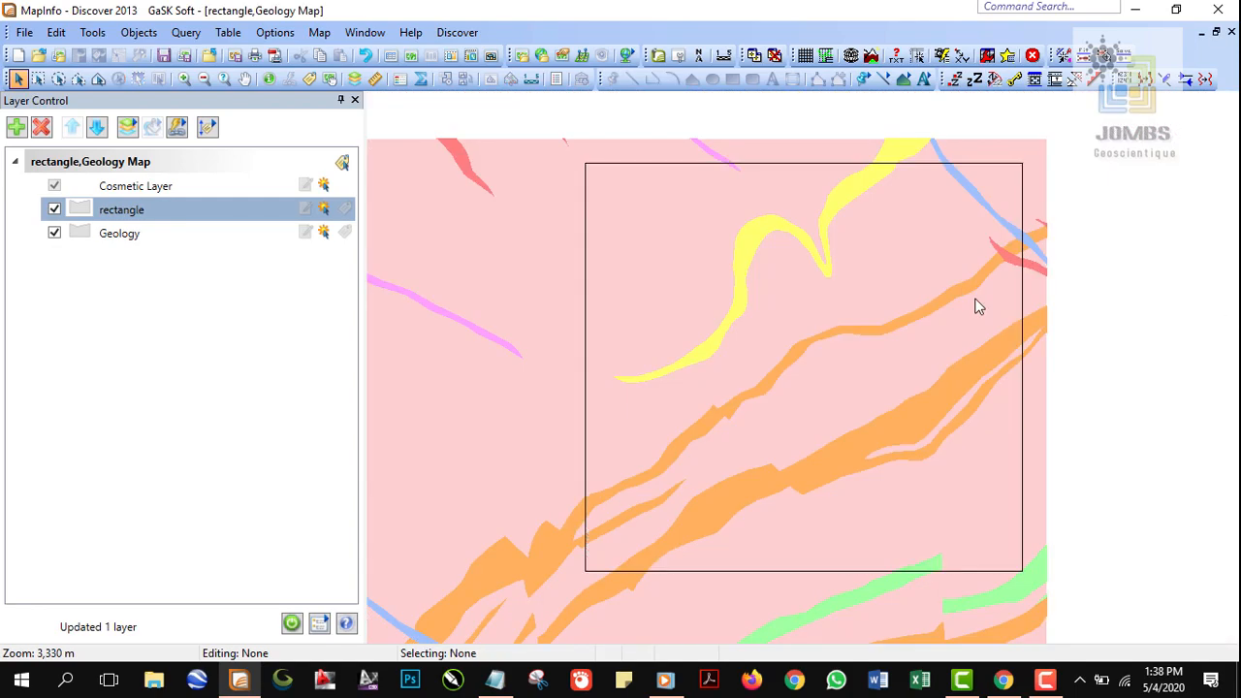
scroll(976, 305, down, 1)
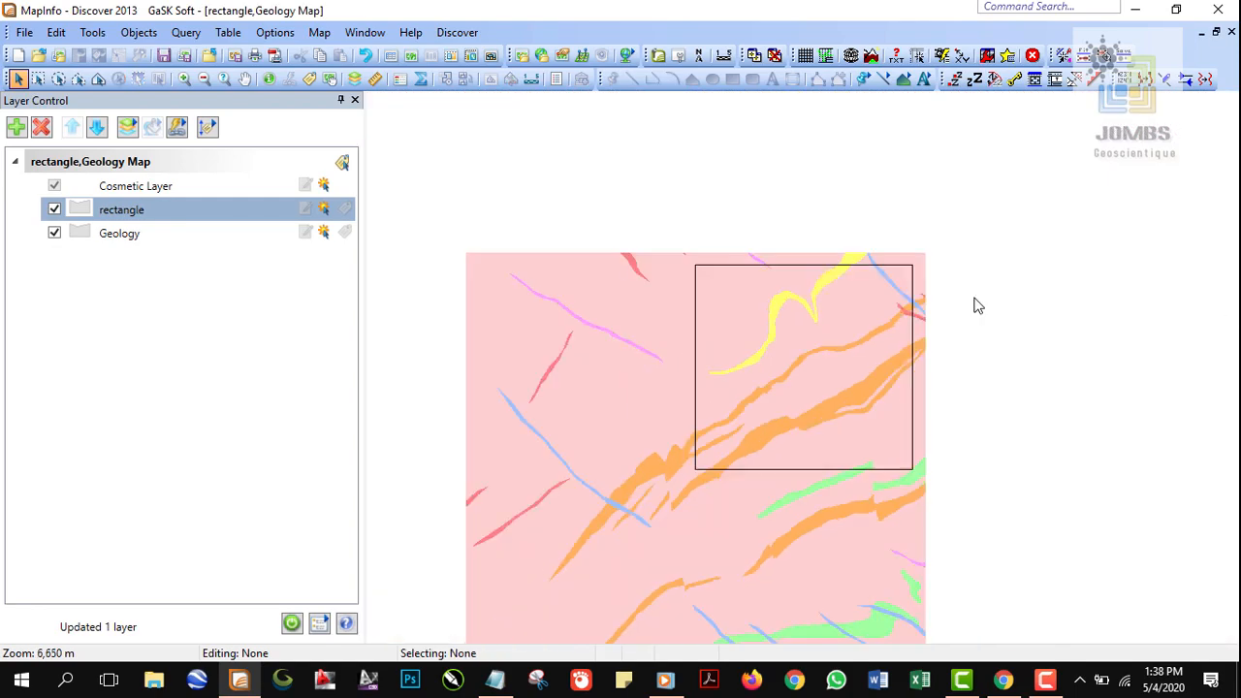
Step: Save the changes made to the rectangle table
click(243, 78)
drag(653, 539, 682, 473)
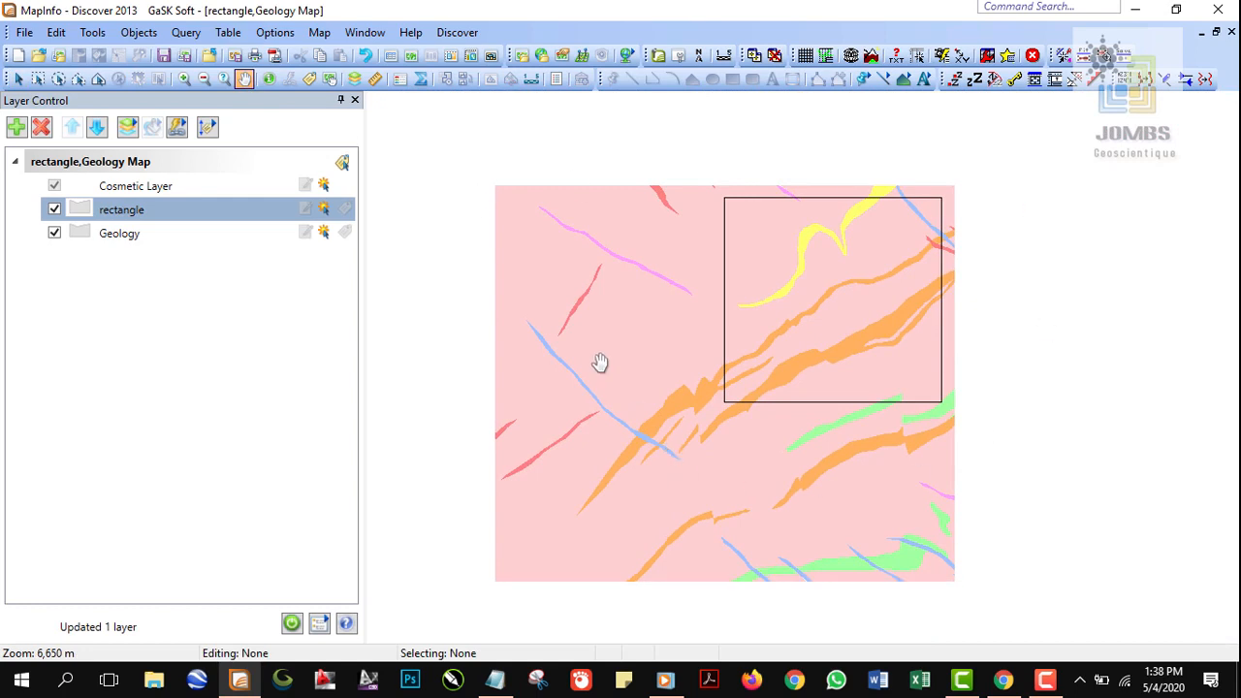
drag(601, 360, 584, 335)
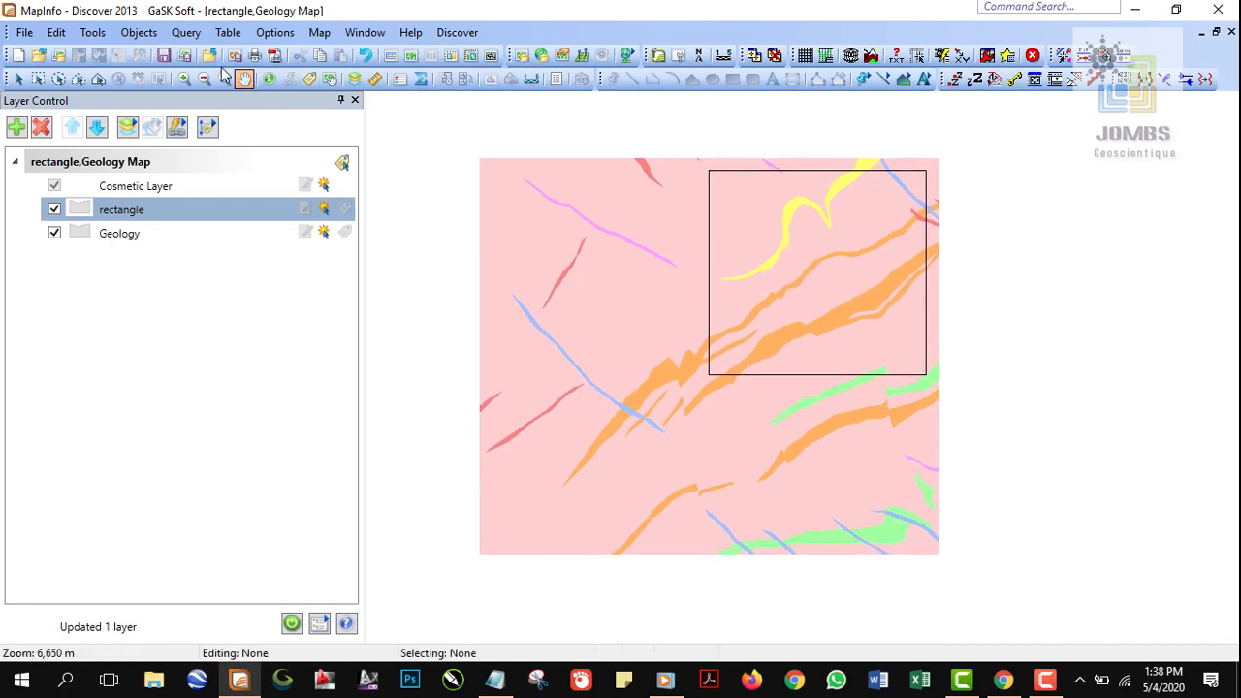
click(164, 56)
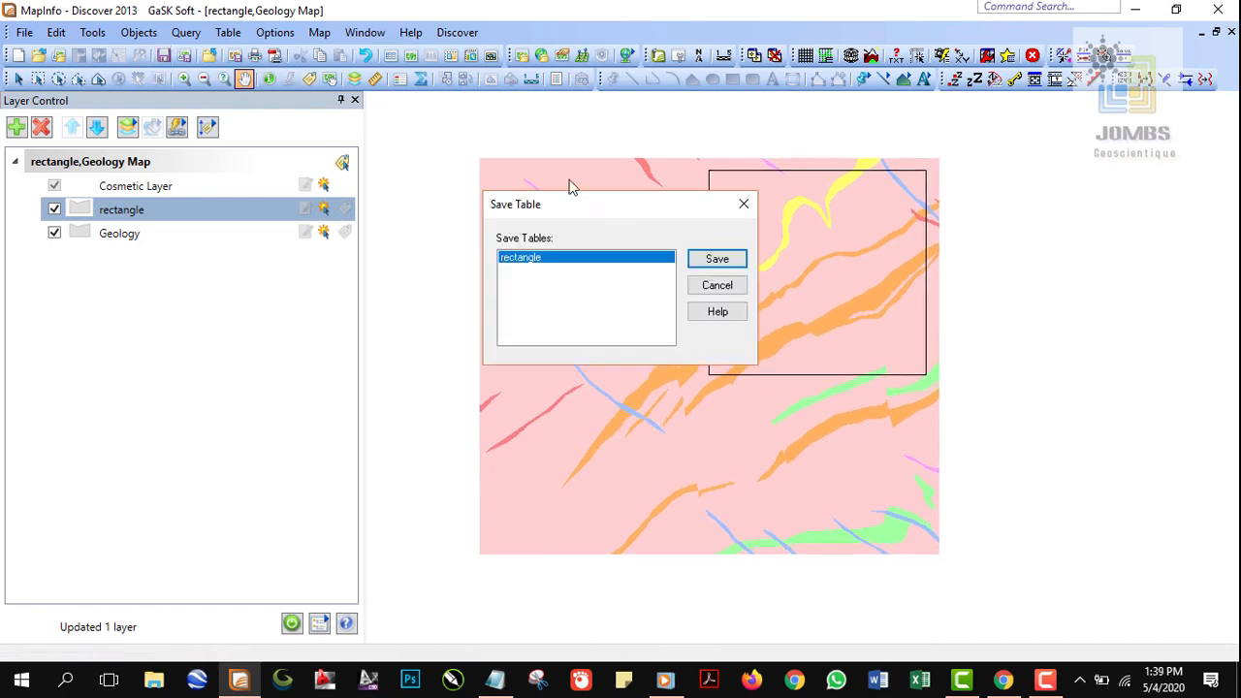
click(644, 238)
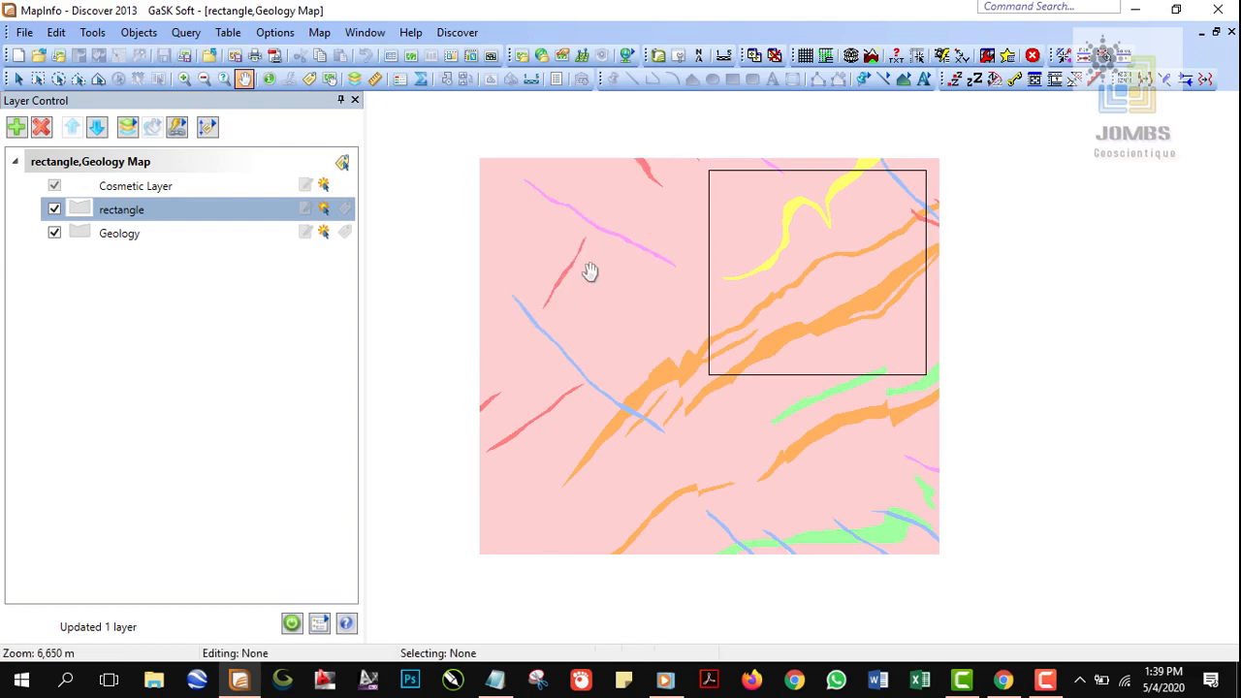
Step: Select the saved rectangle on the geology map and fit the map window to the selected object
drag(556, 227, 543, 216)
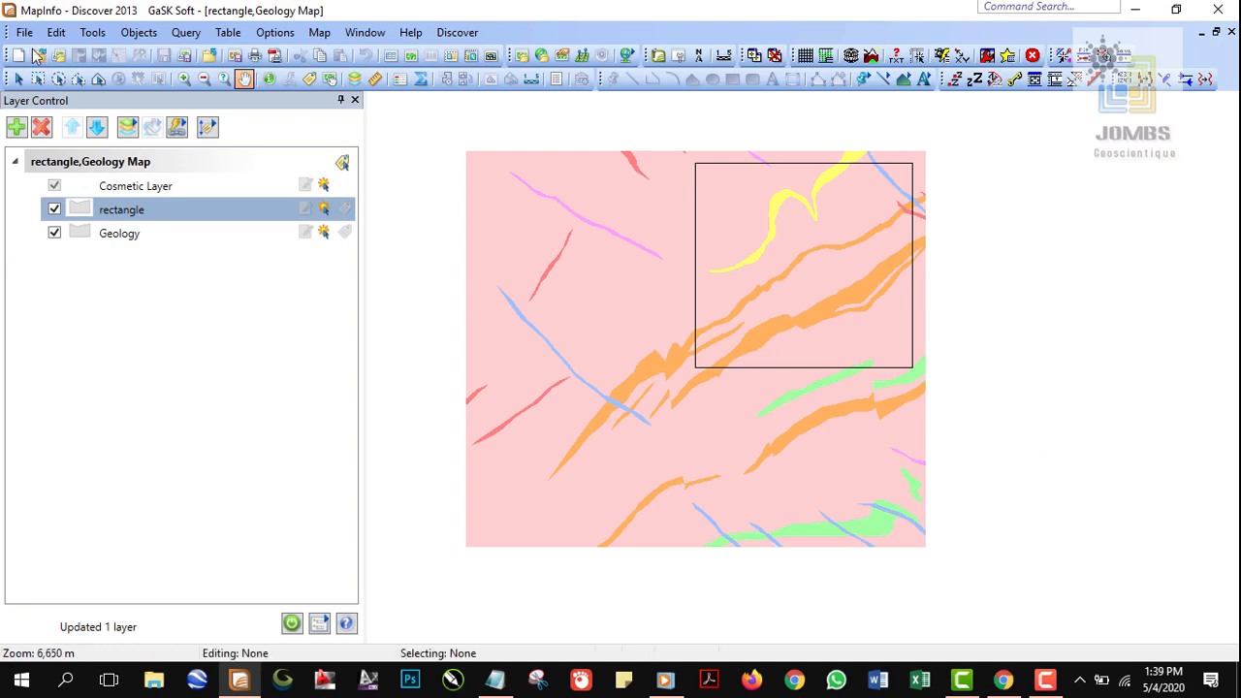
click(18, 80)
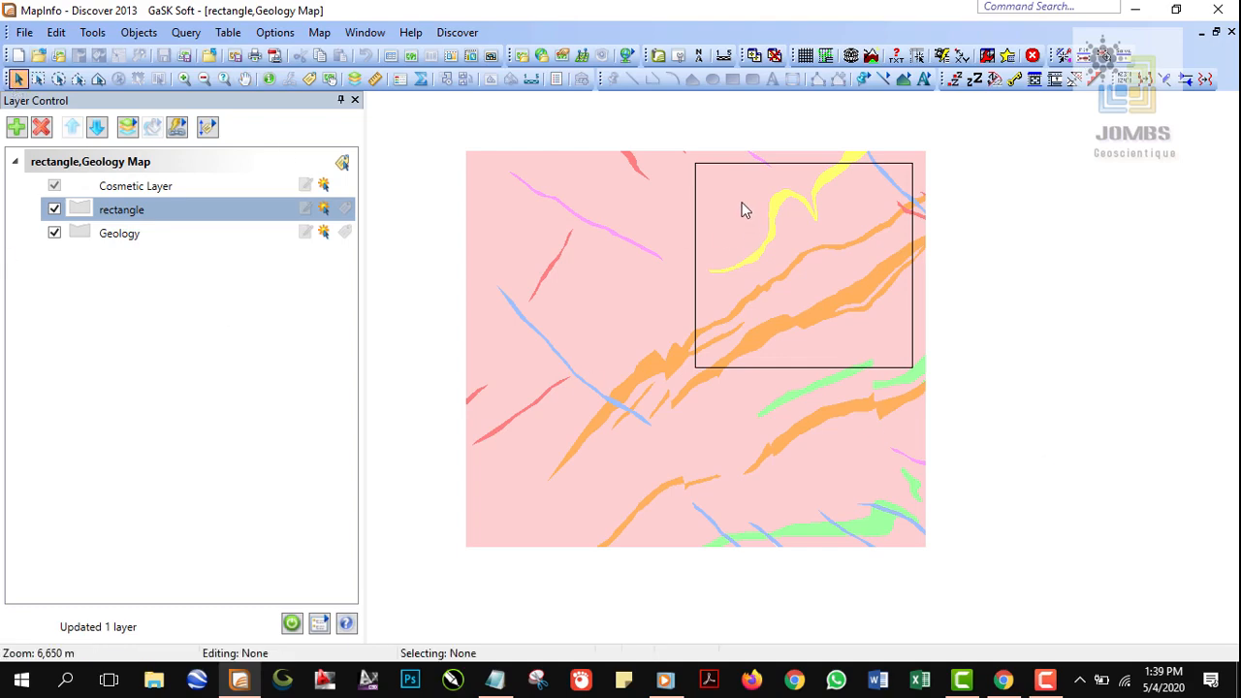
click(741, 211)
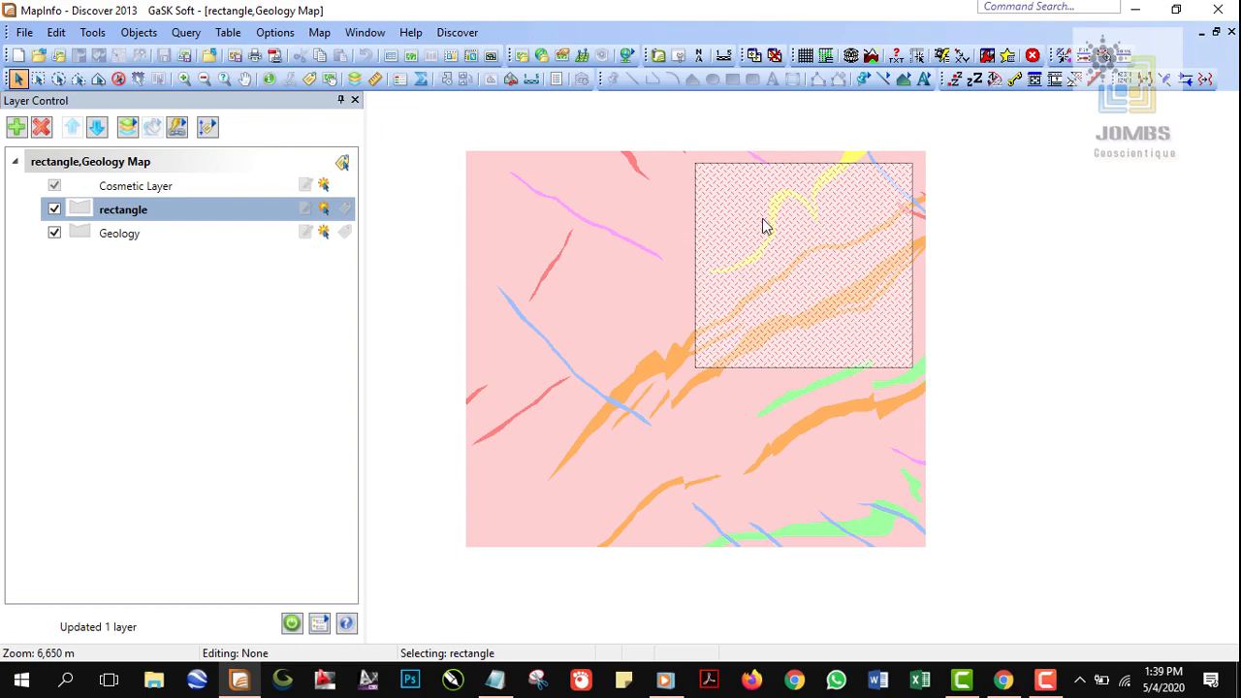
click(453, 32)
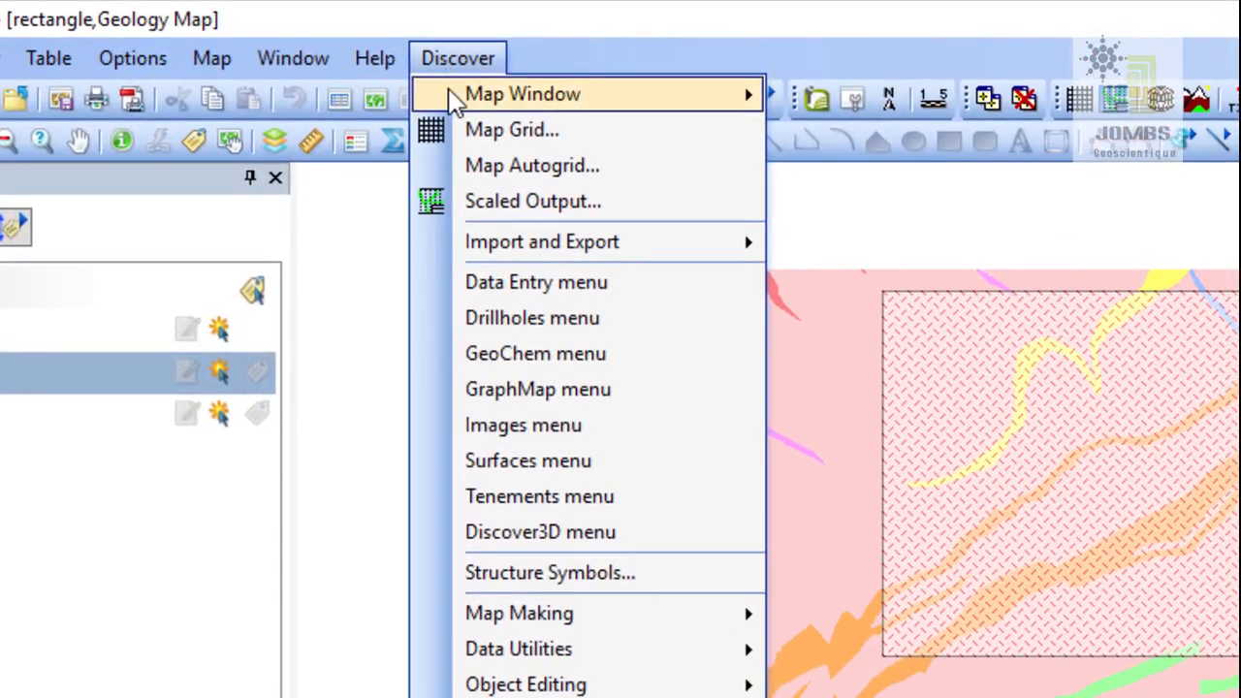
mouse_move(453, 85)
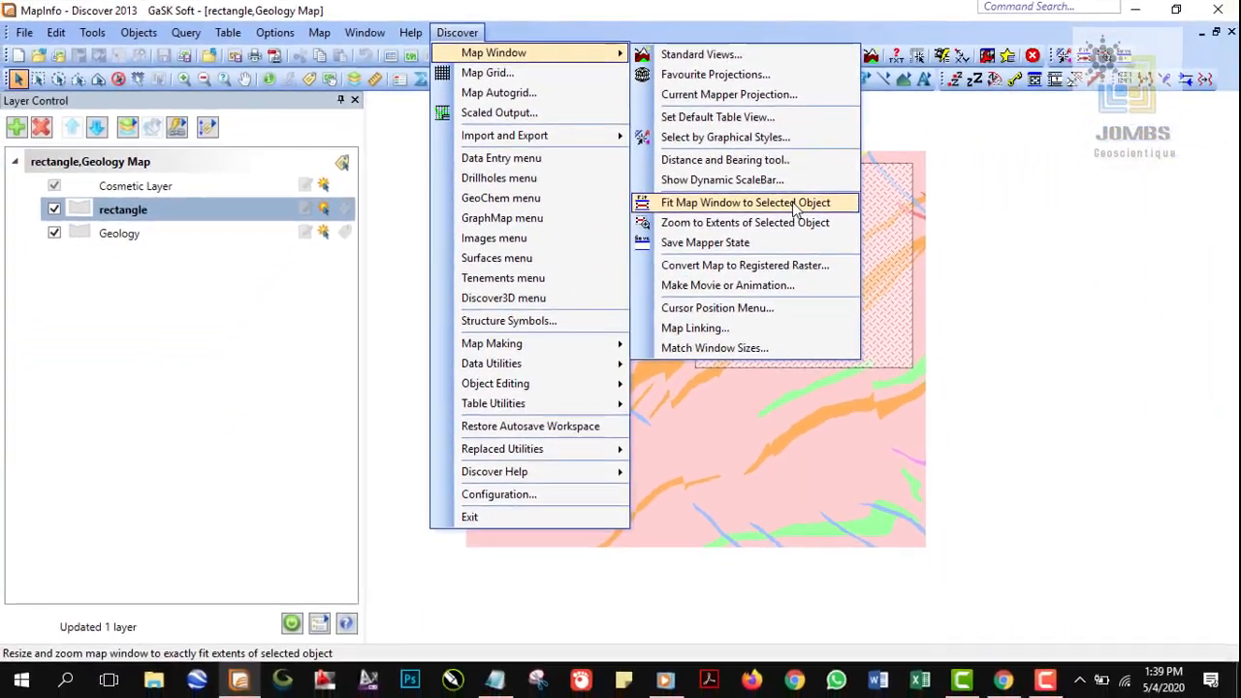
click(795, 205)
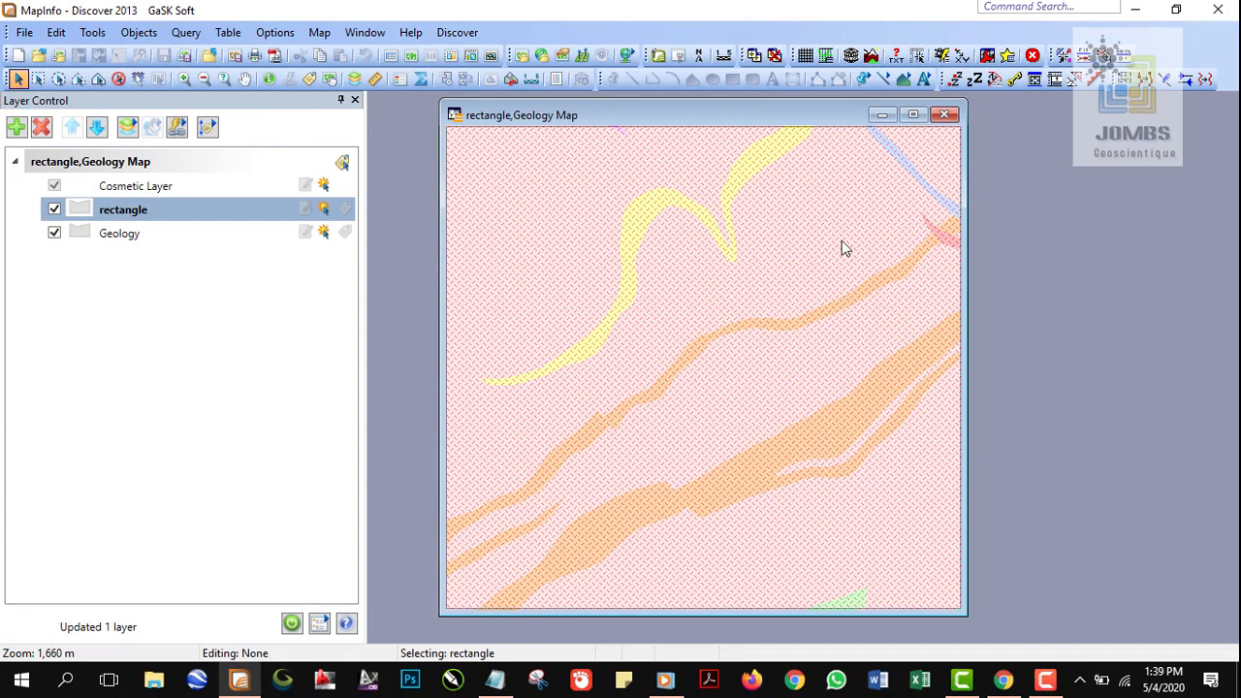
Step: Zoom out of the fitted map, refit the window to the selected rectangle and shift it slightly away from Layer Control
scroll(841, 241, down, 1)
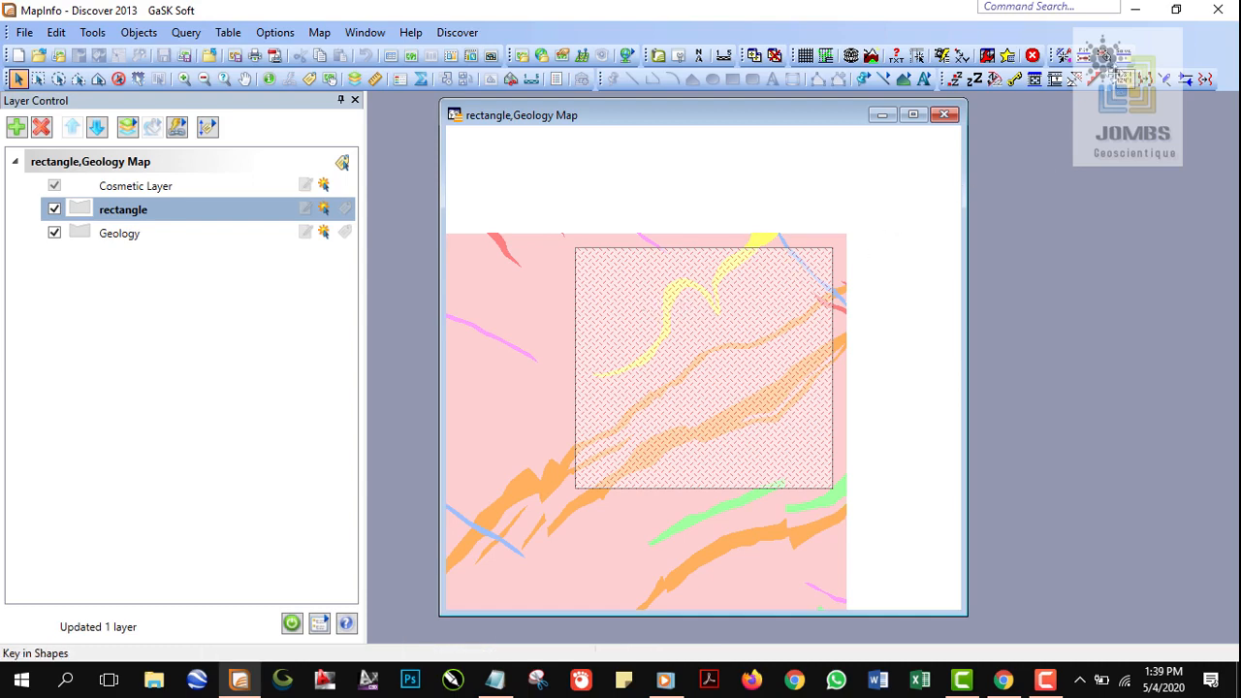
click(1085, 59)
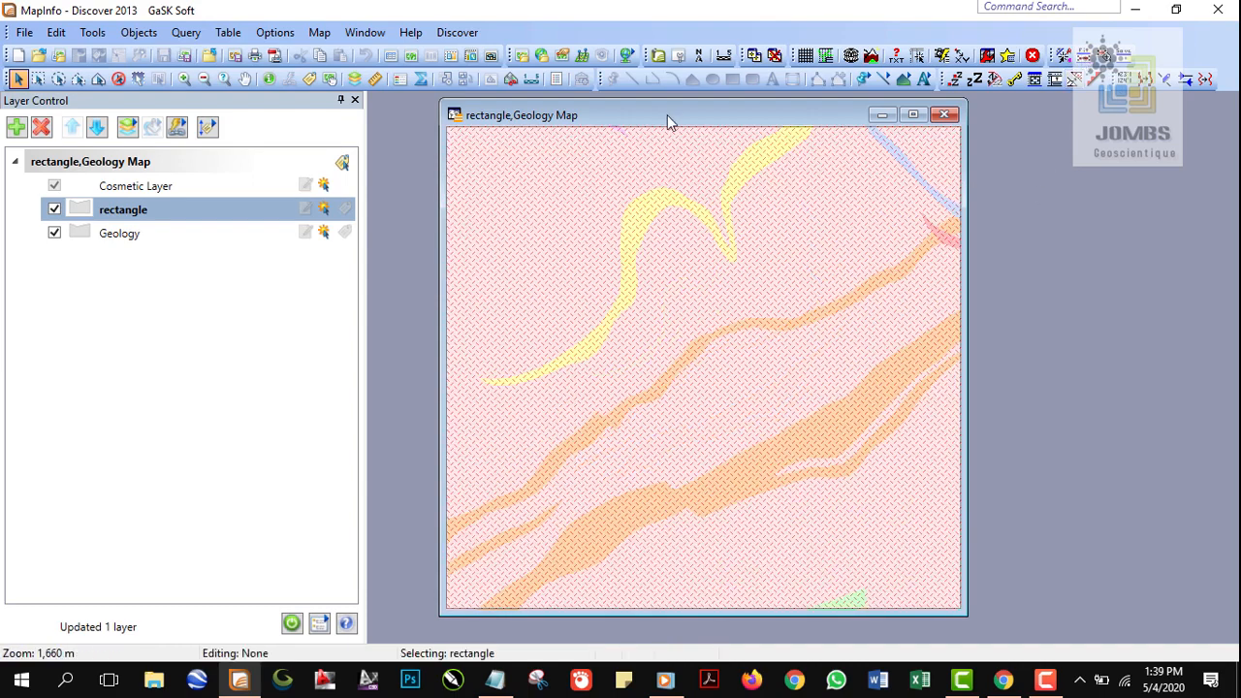
drag(677, 121, 703, 122)
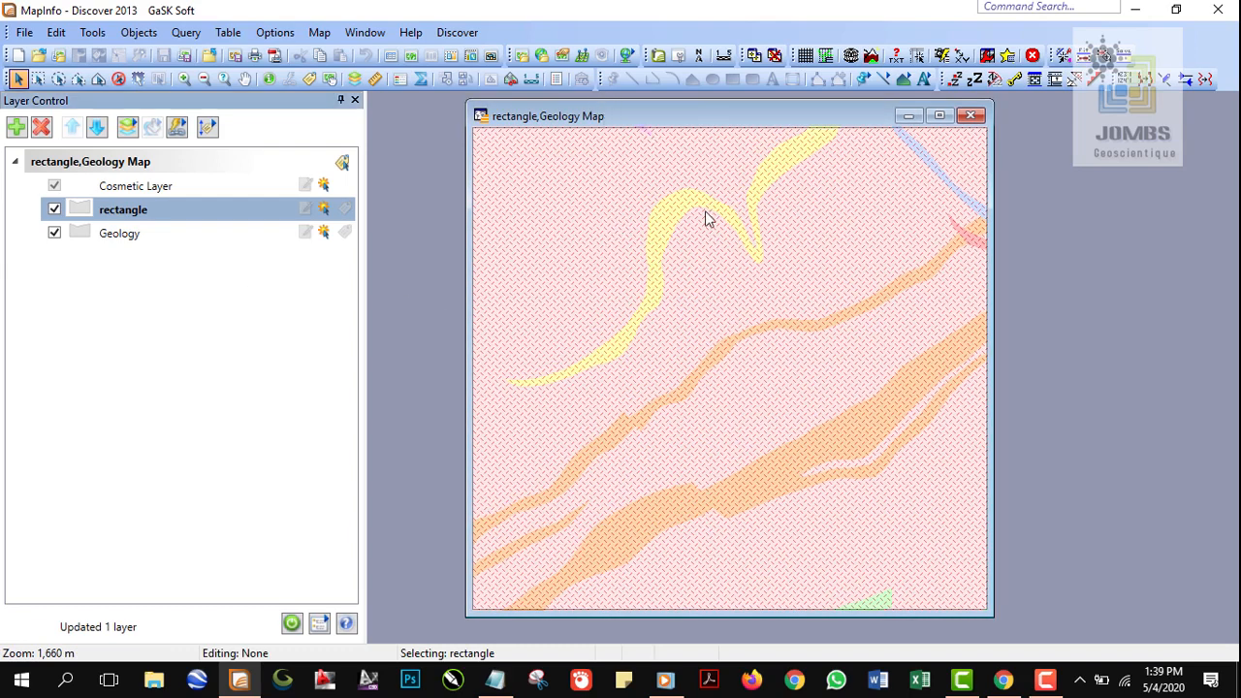
drag(666, 115, 671, 114)
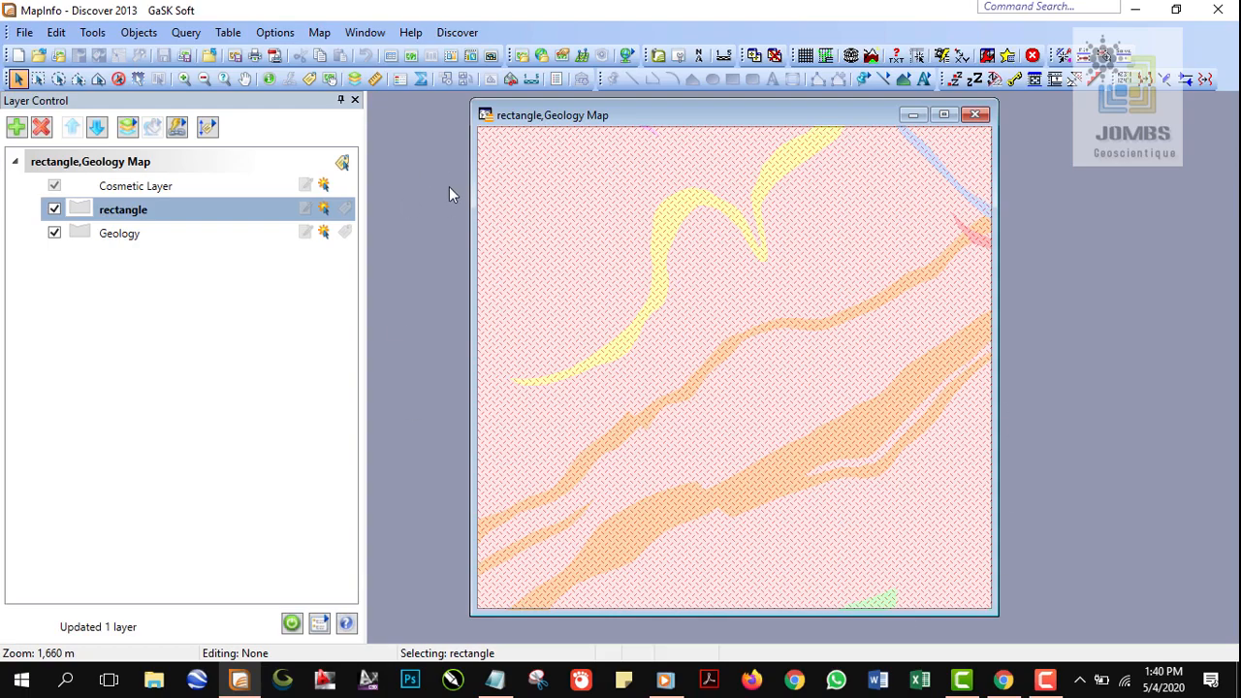
Step: Open the Map Grid settings for the fitted map window and position the dialog beside the map
click(458, 33)
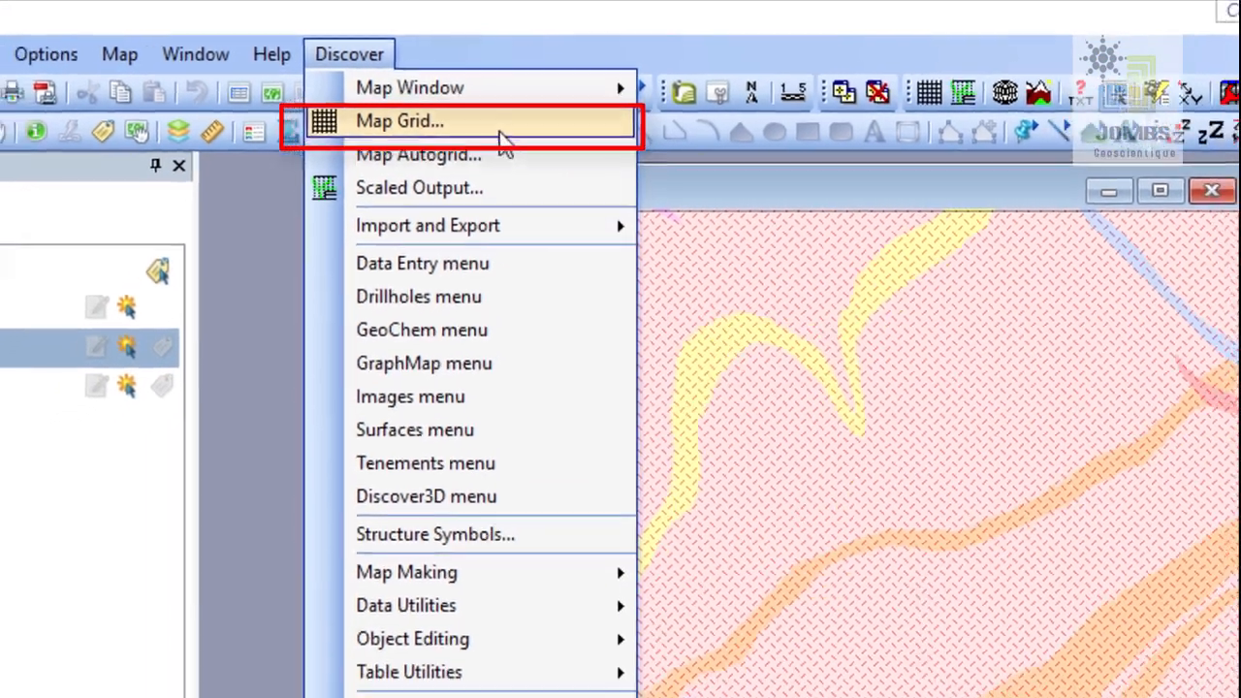
click(492, 142)
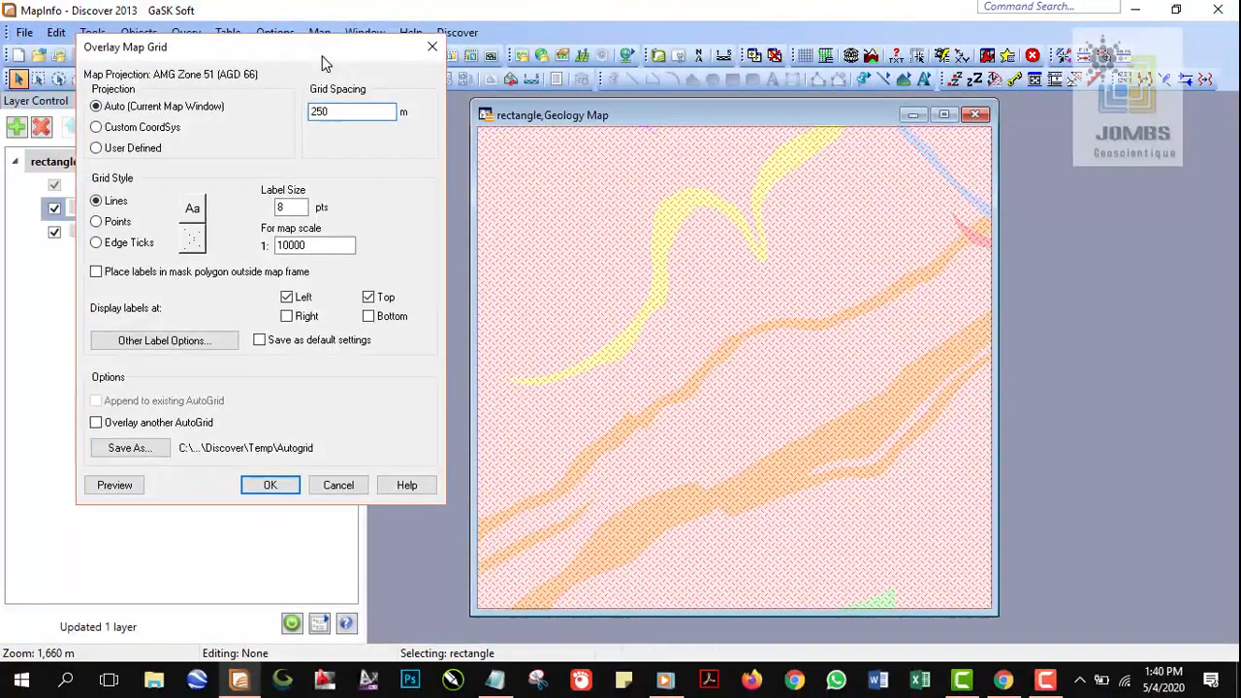
drag(277, 50, 291, 49)
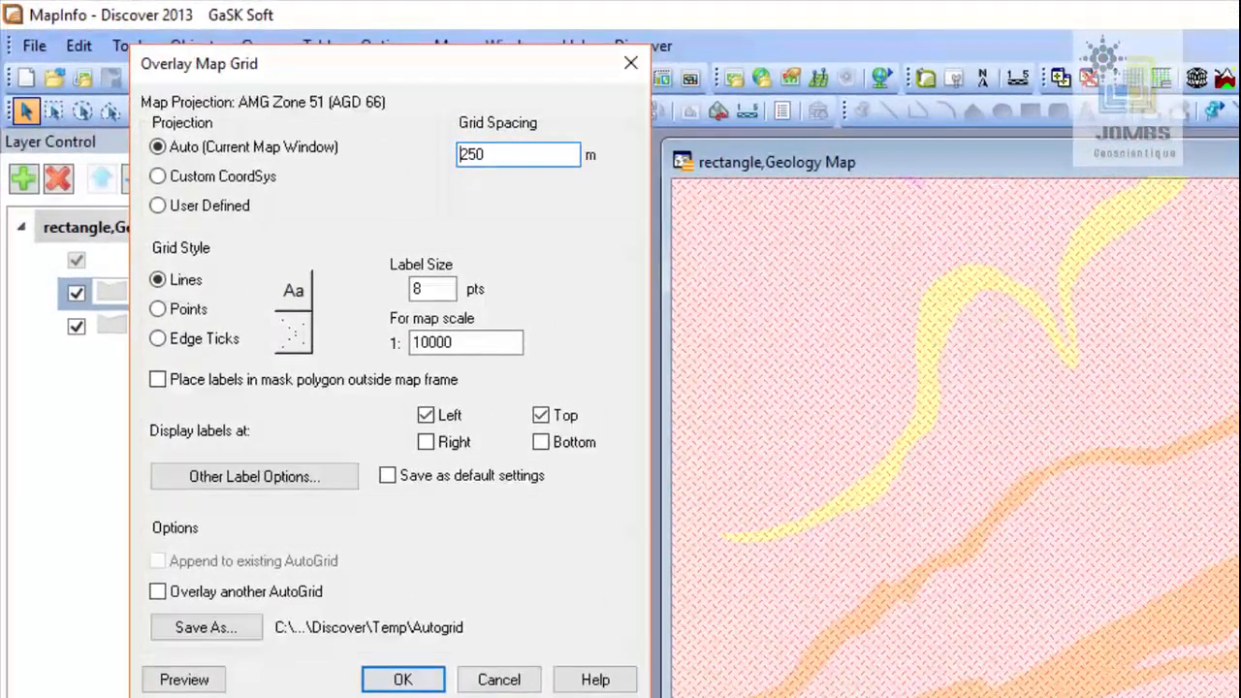
drag(421, 62, 501, 87)
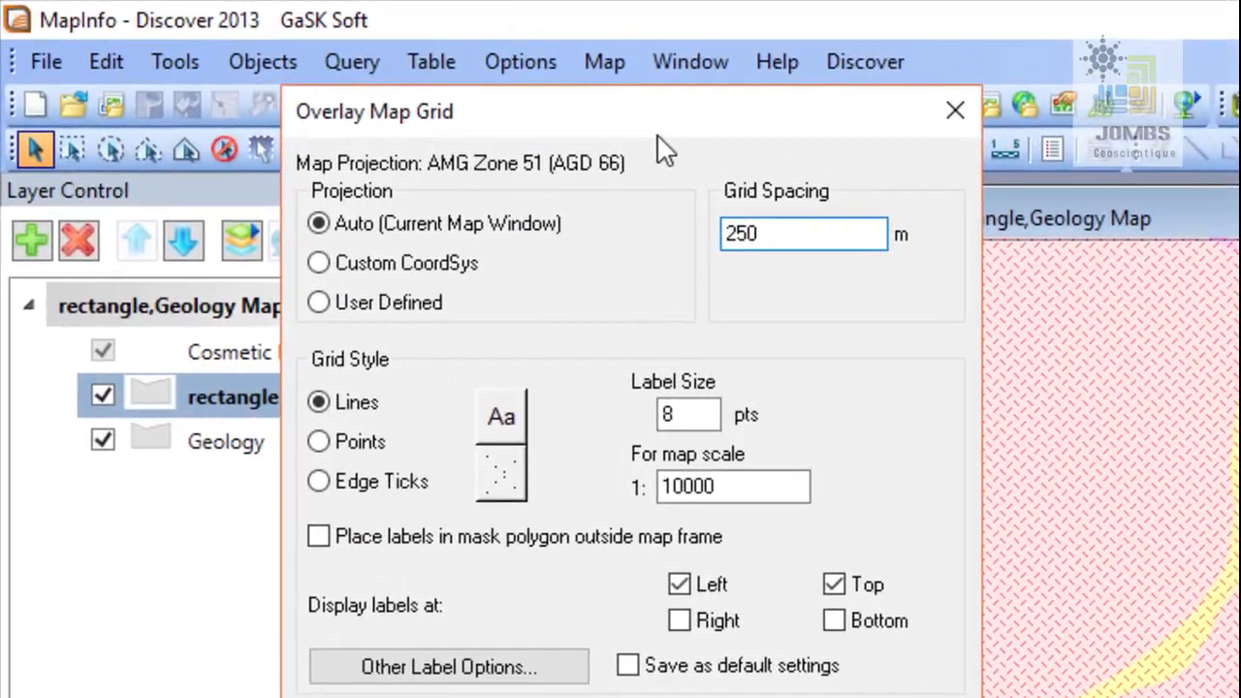
drag(659, 150, 550, 120)
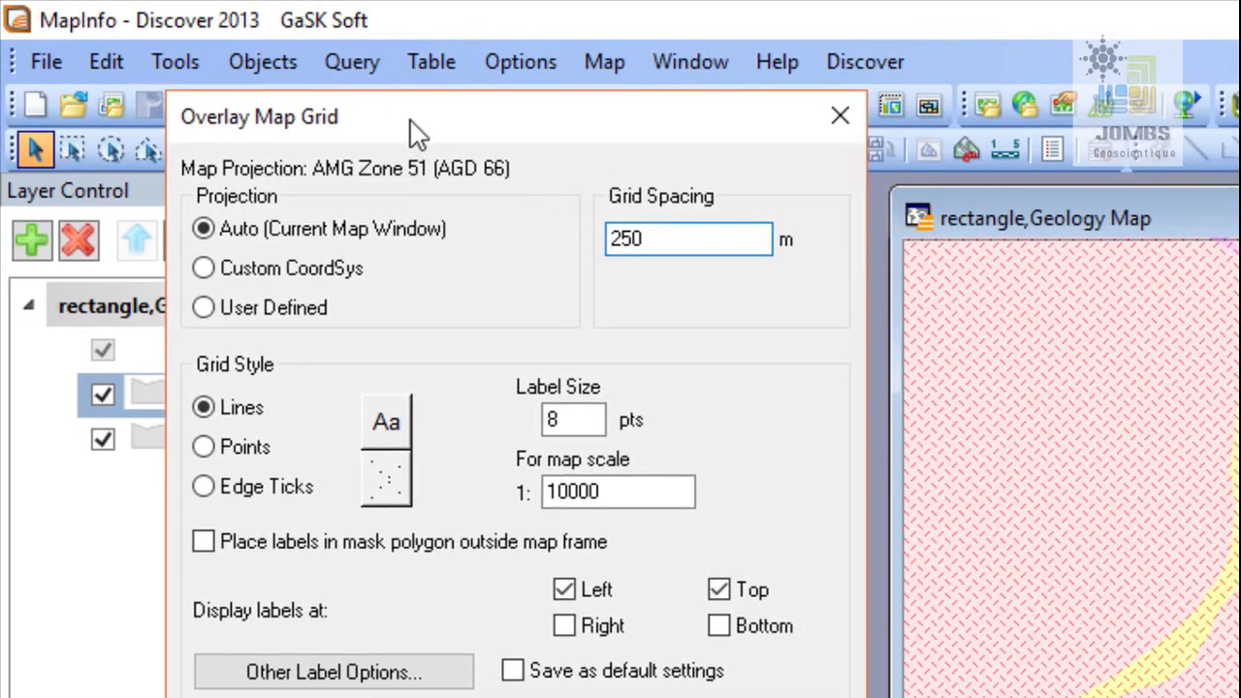
drag(413, 130, 403, 123)
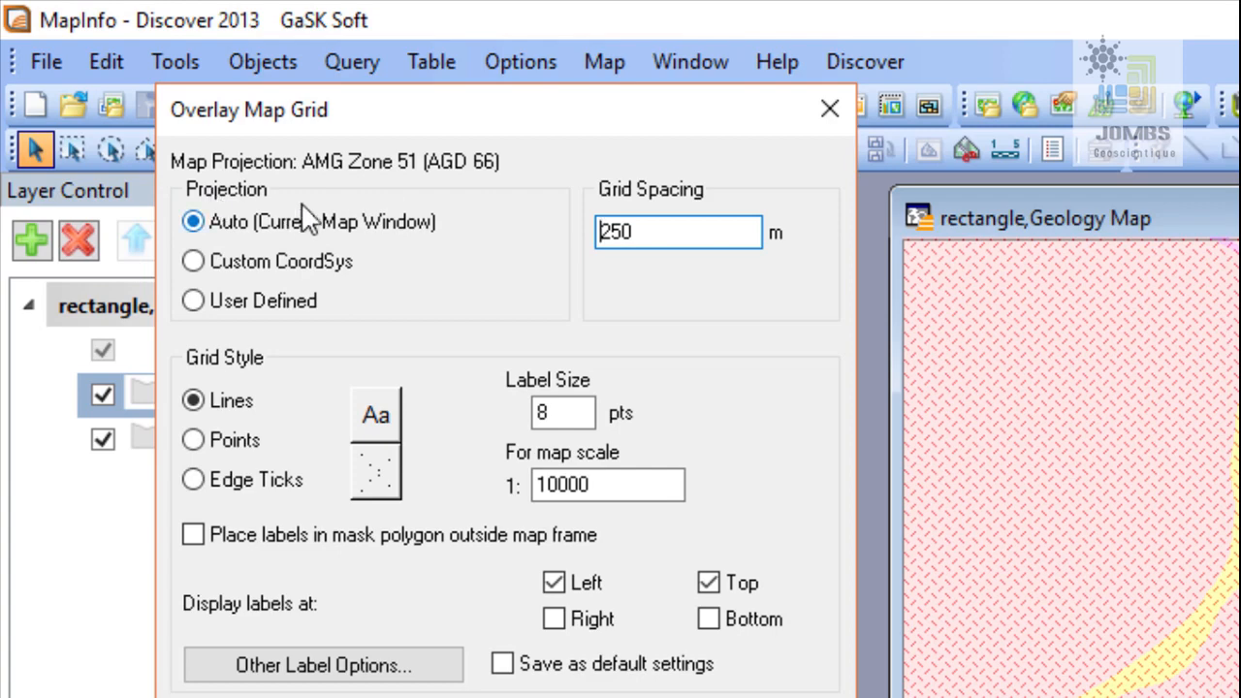
drag(423, 113, 419, 99)
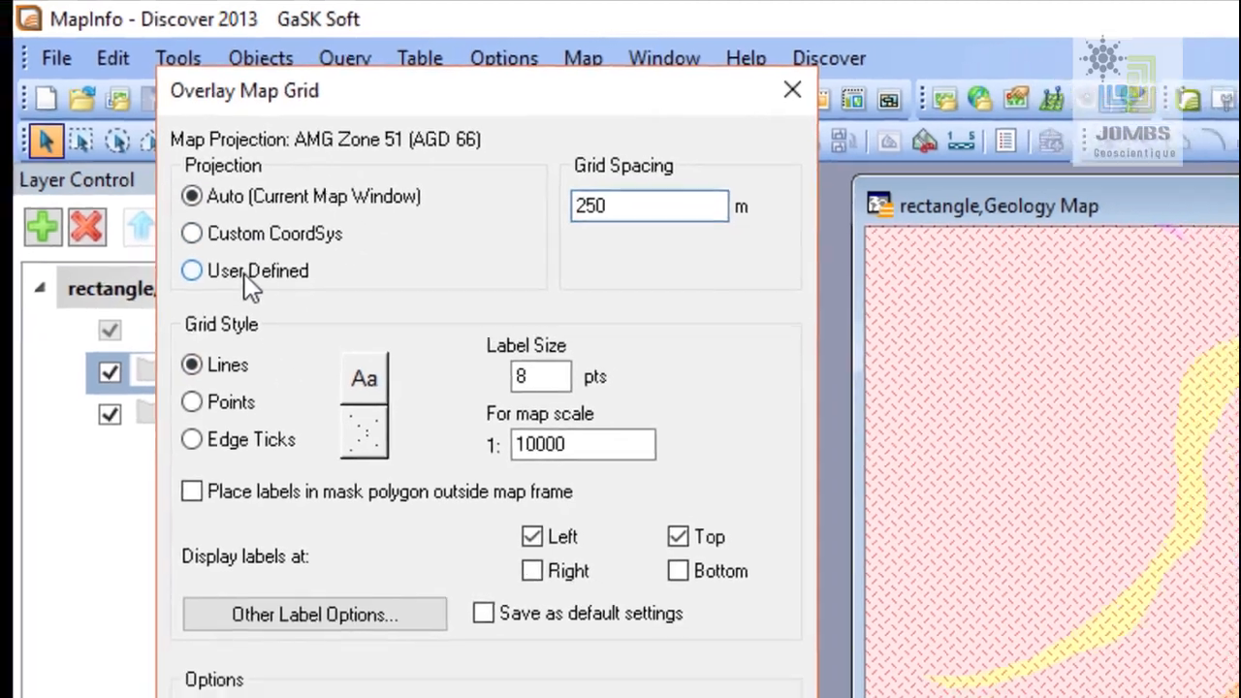
click(247, 291)
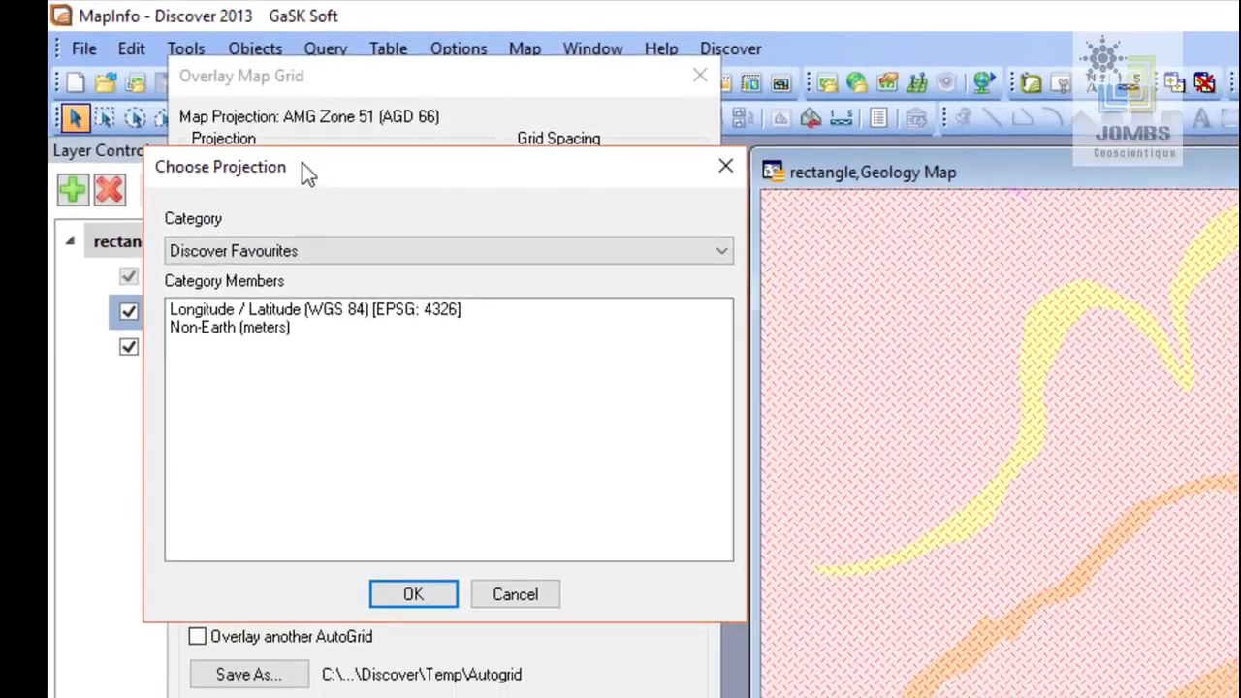
click(457, 321)
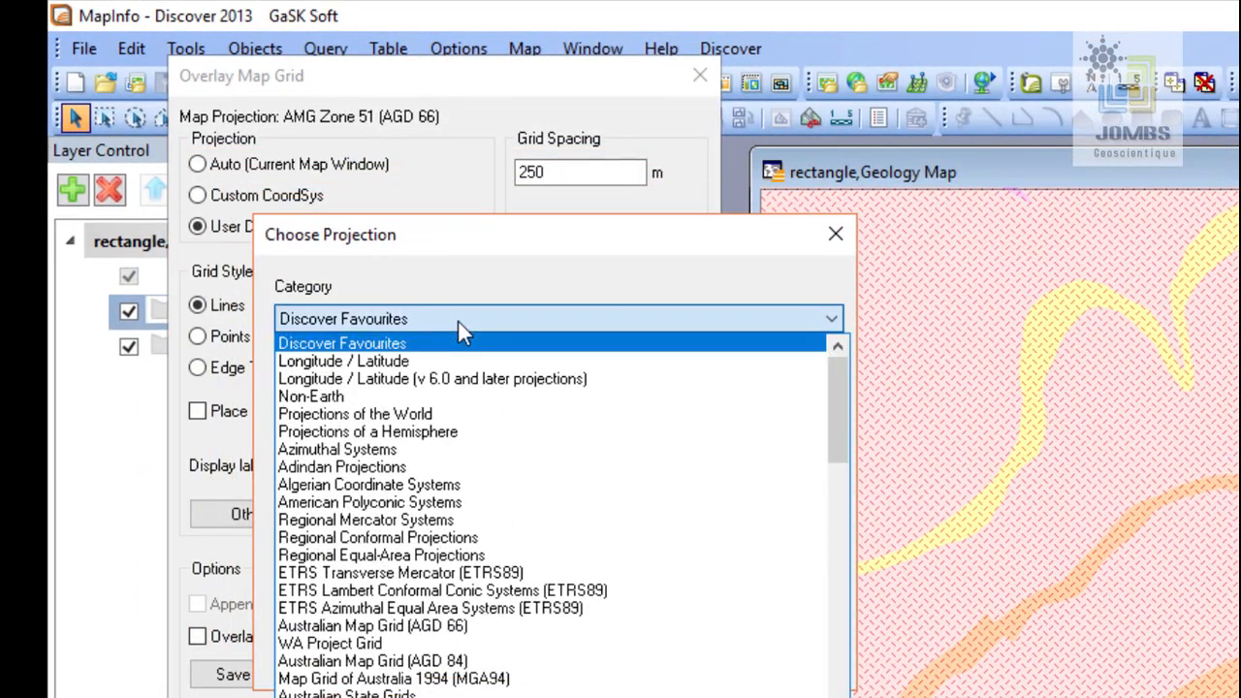
drag(829, 404, 829, 483)
click(586, 242)
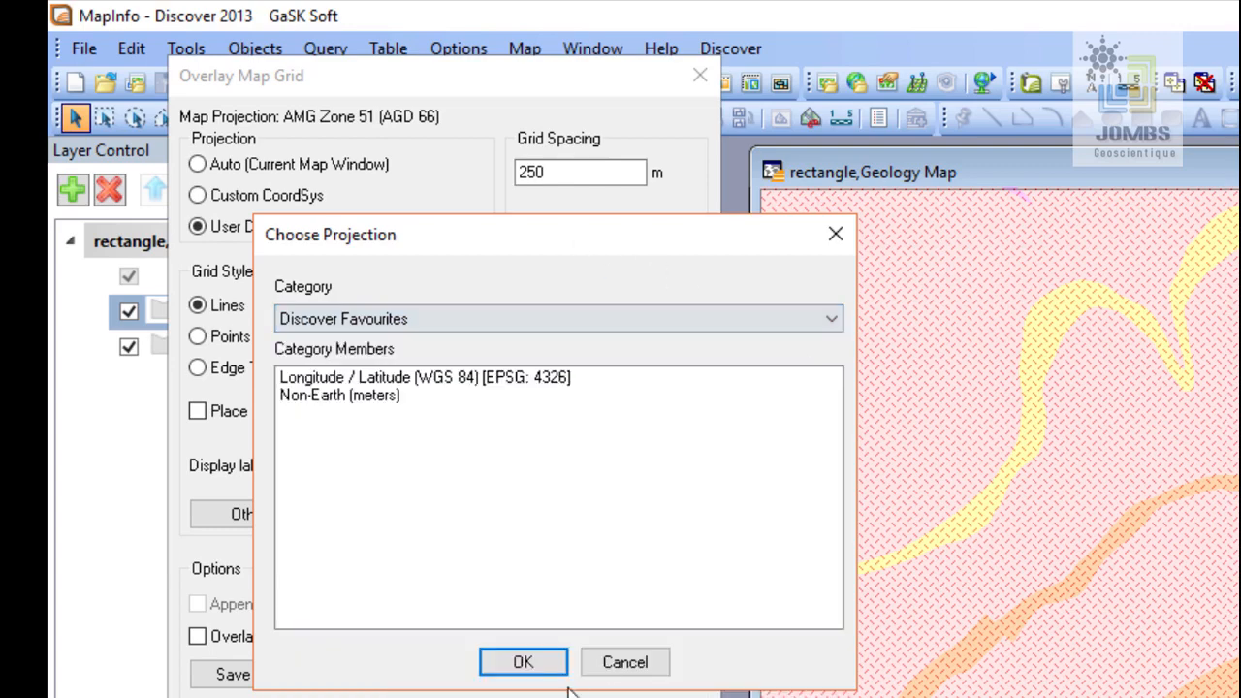
click(623, 663)
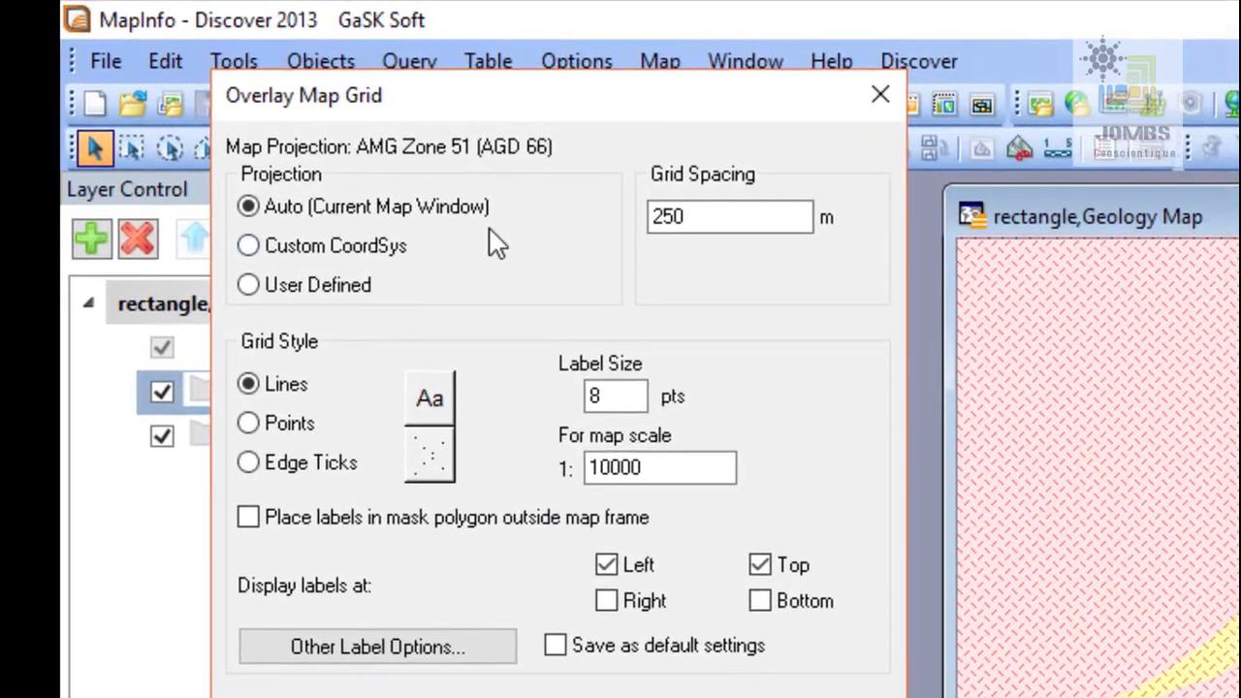
Step: Try the Points and Edge Ticks grid styles and return to Lines, keeping the 250 m grid spacing
click(728, 211)
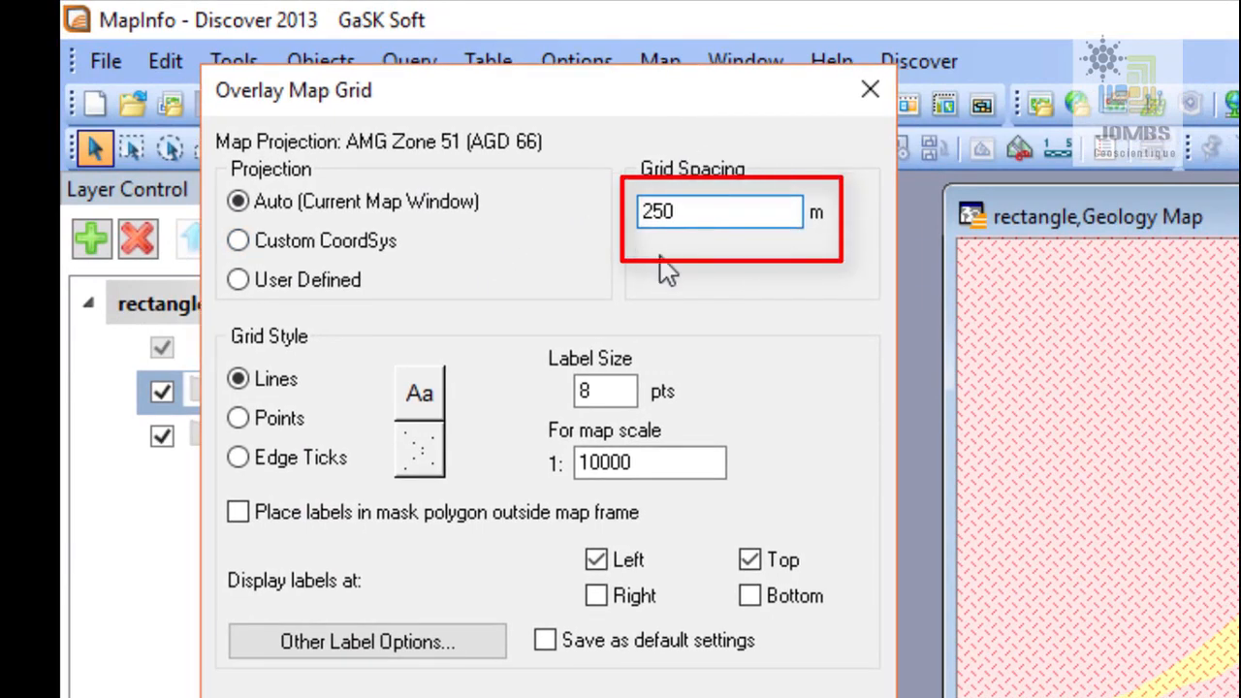
drag(696, 97, 655, 87)
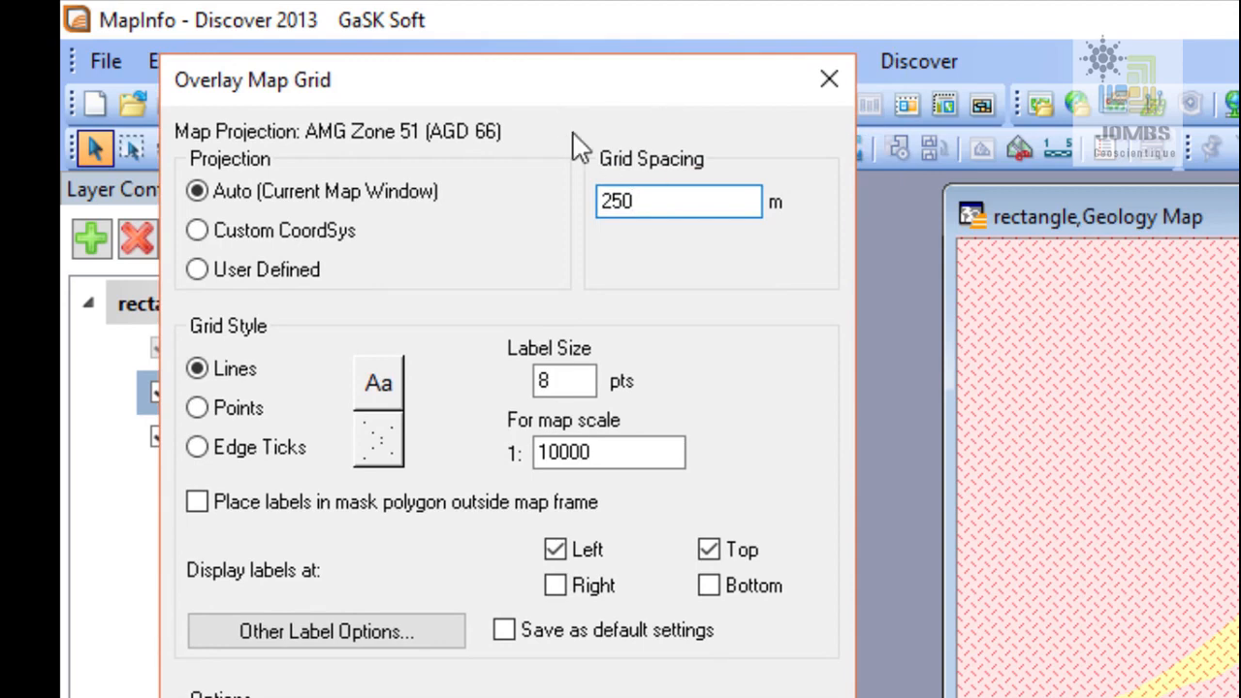
drag(576, 85, 576, 96)
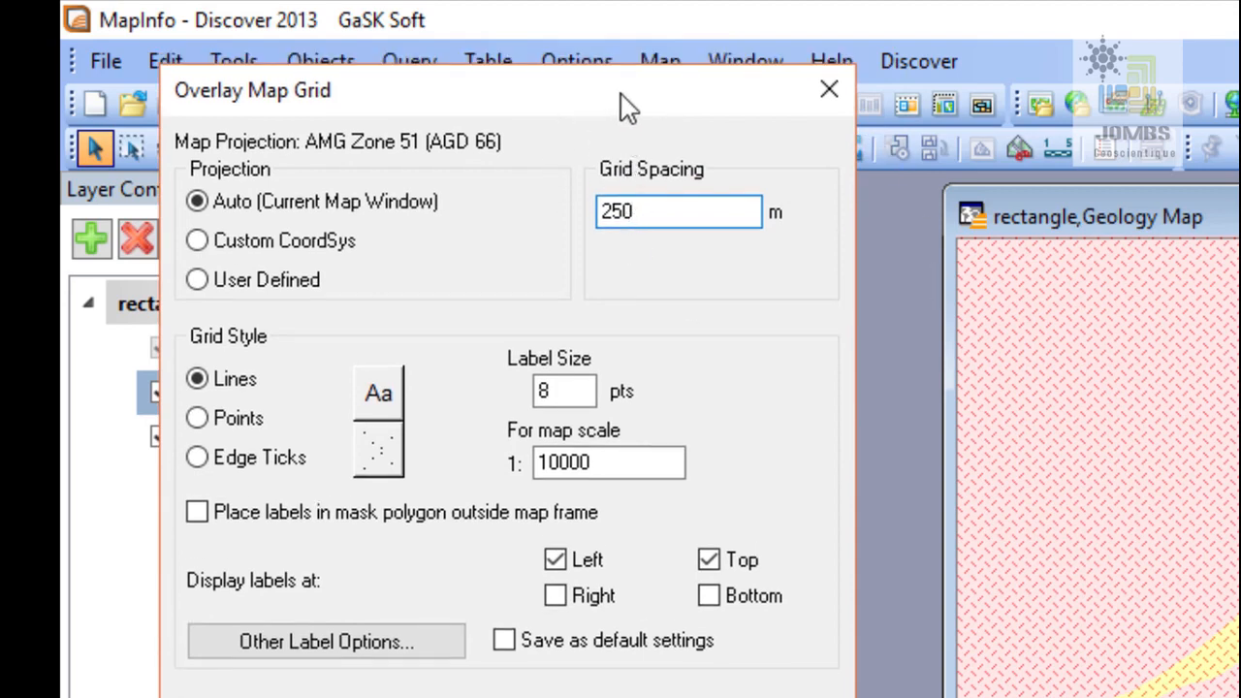
drag(623, 107, 656, 102)
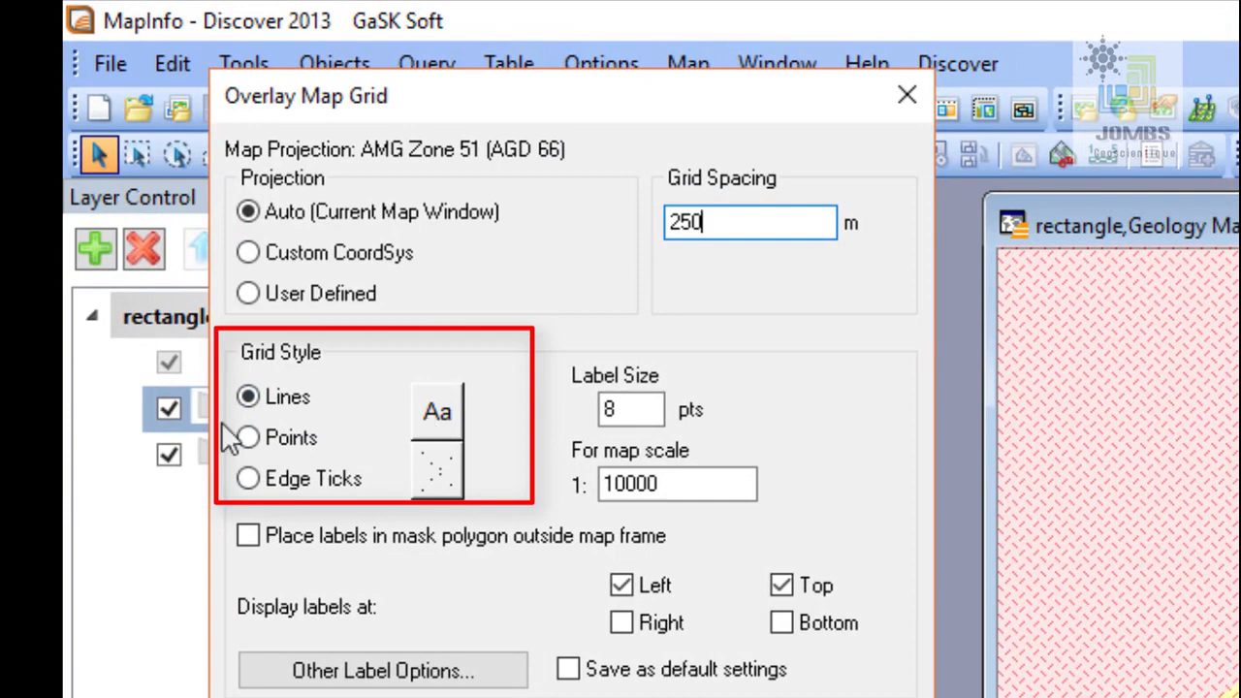
click(289, 437)
click(280, 485)
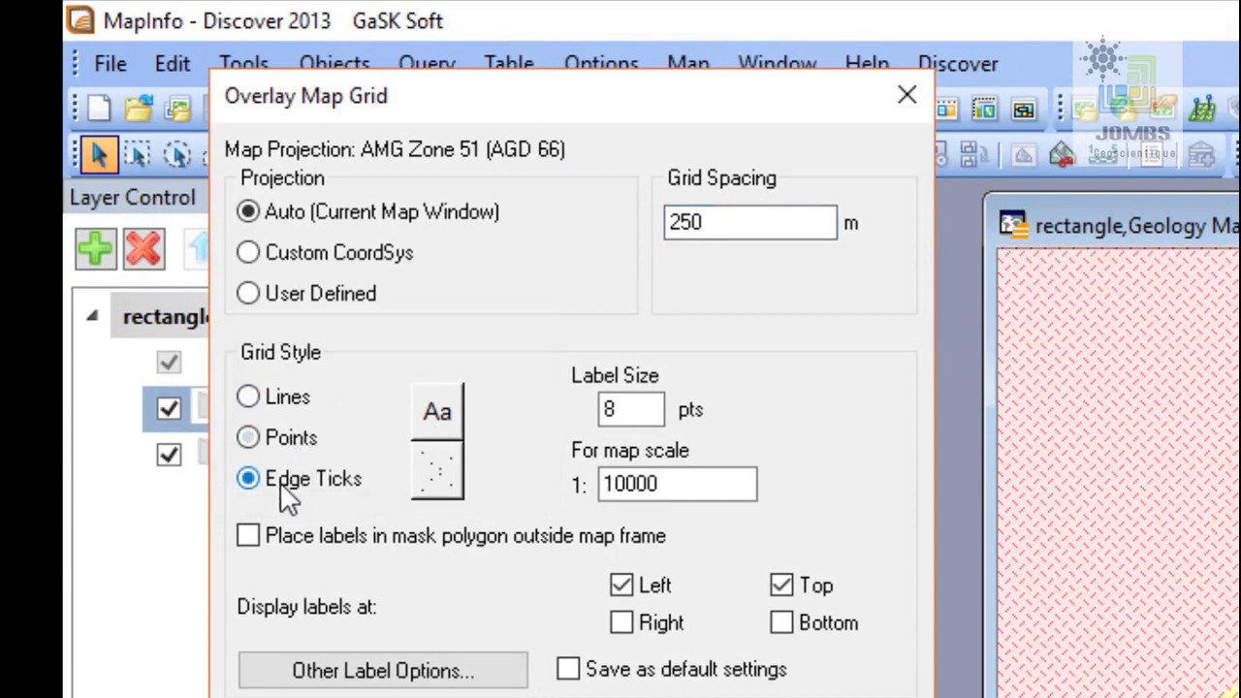
click(263, 393)
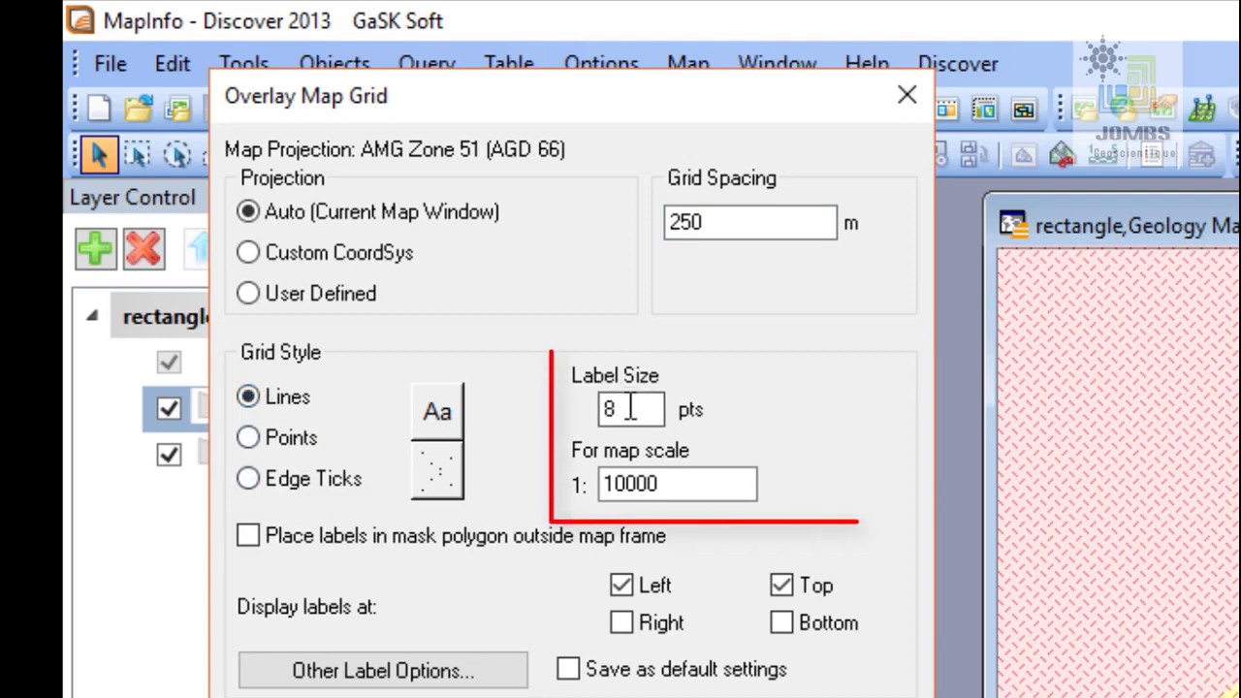
Step: Place the grid labels in a mask polygon outside the map frame, keeping the 1:10000 map scale
drag(632, 410, 602, 410)
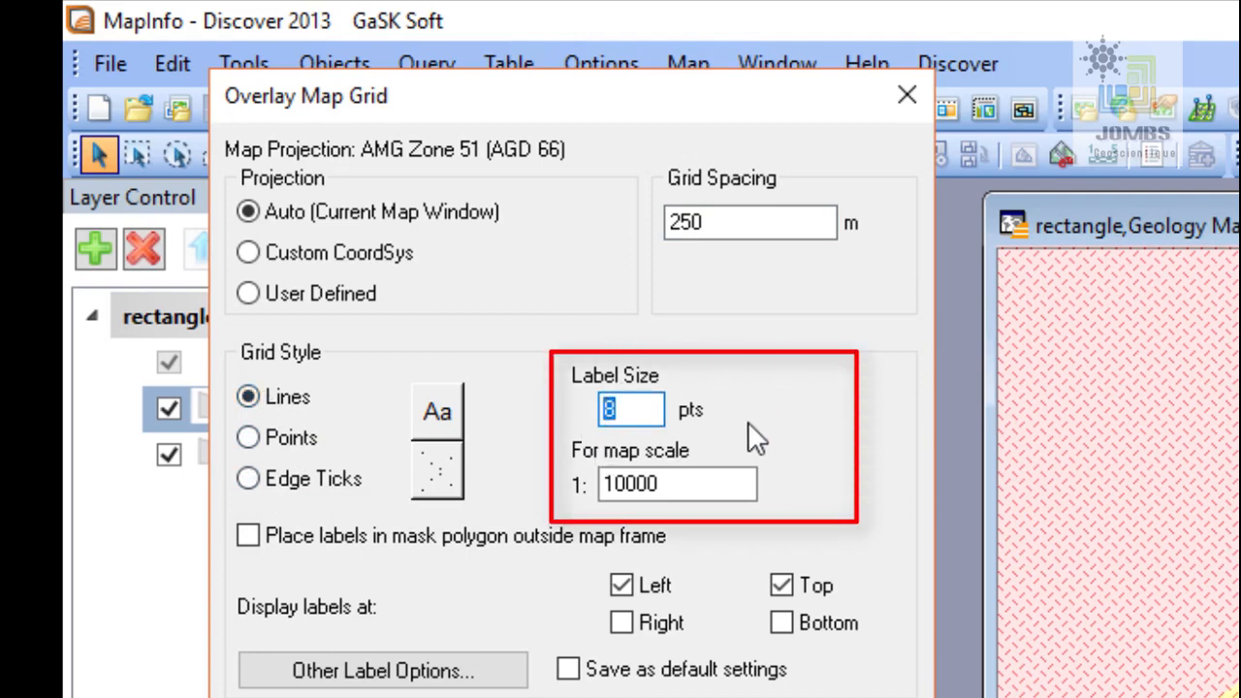
click(714, 491)
drag(714, 490, 560, 532)
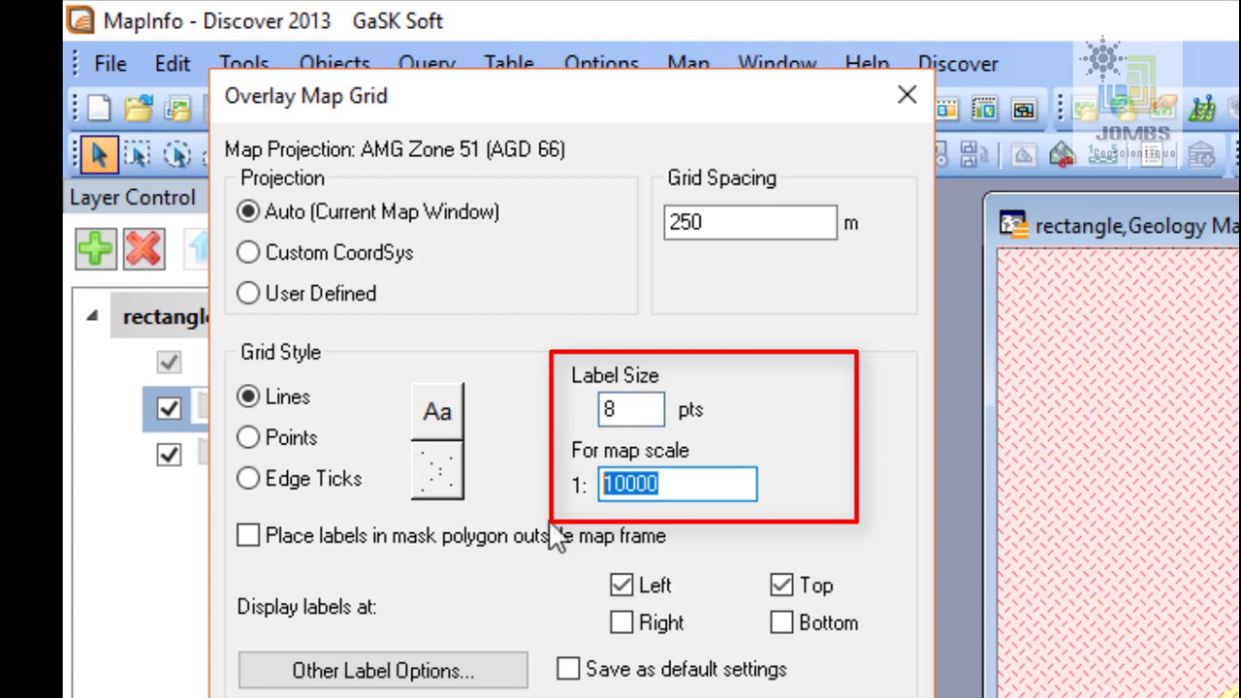
click(684, 495)
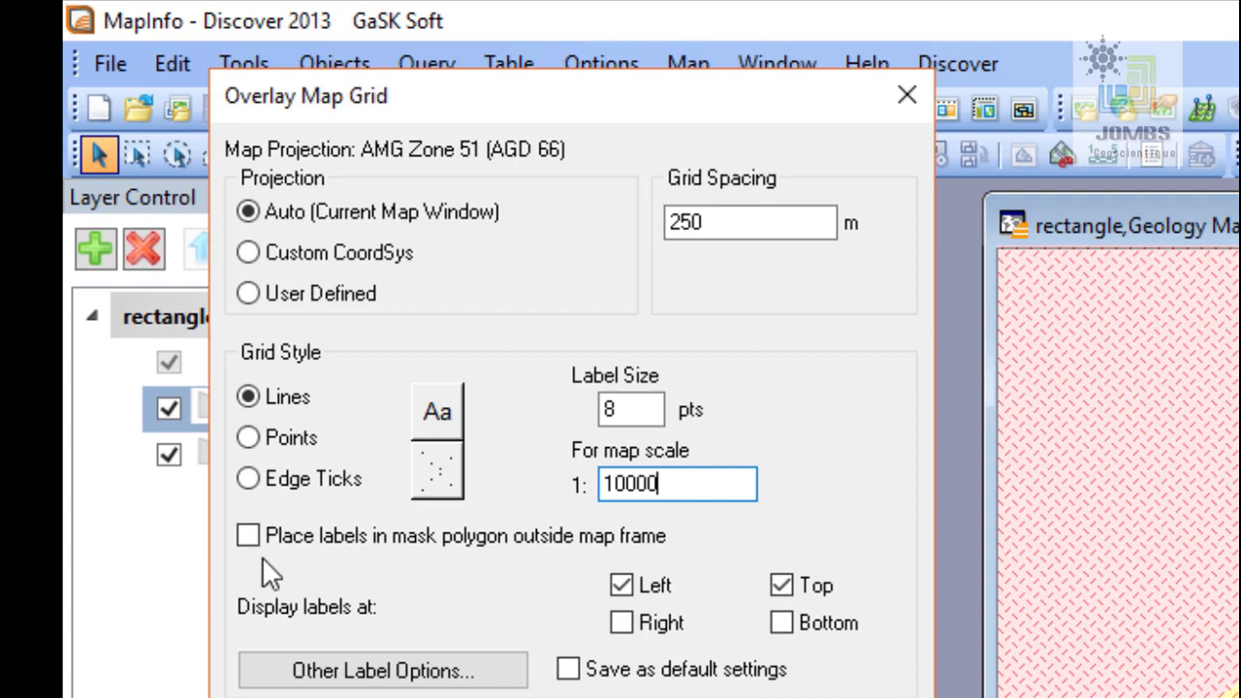
click(247, 536)
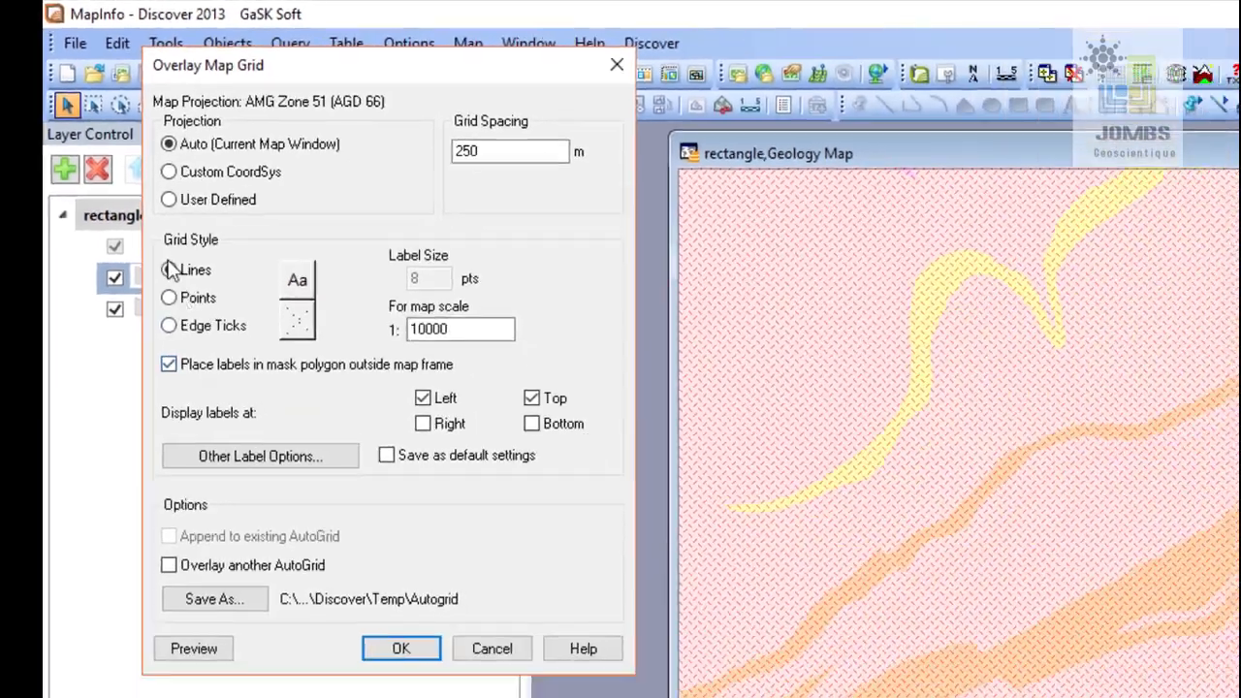
Step: Keep the Lines grid style, add grid labels at the Right and Bottom edges, and preview the grid on the map
click(169, 271)
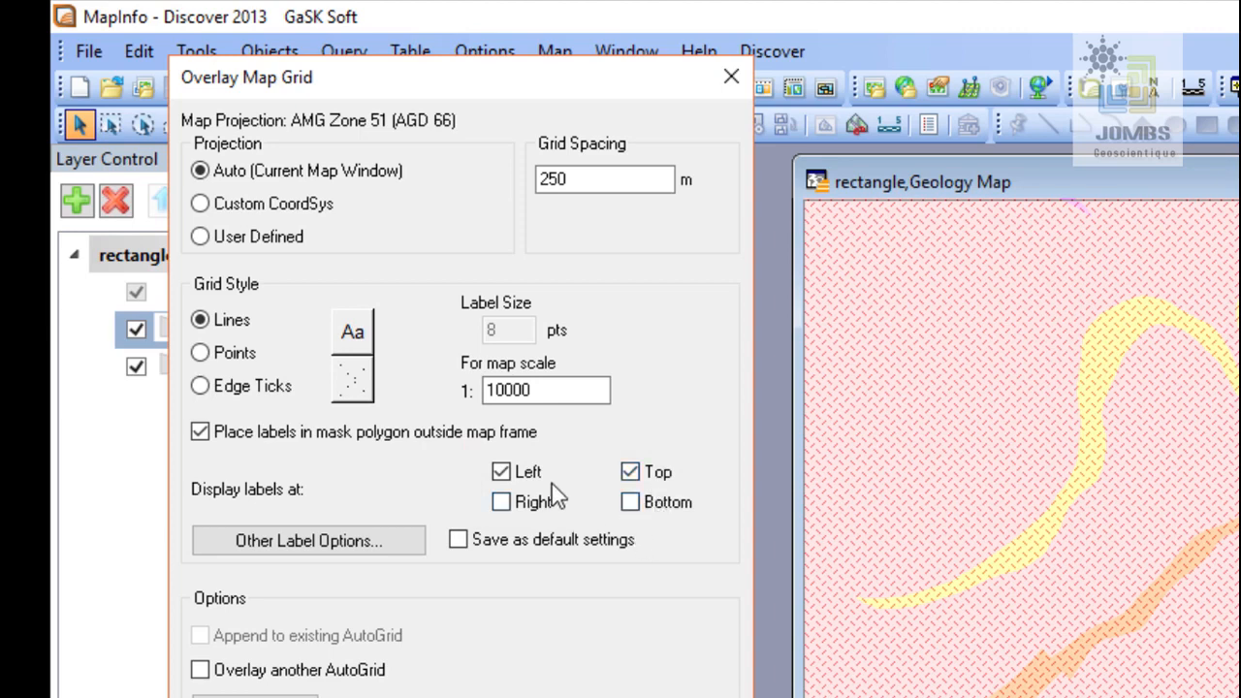
click(504, 509)
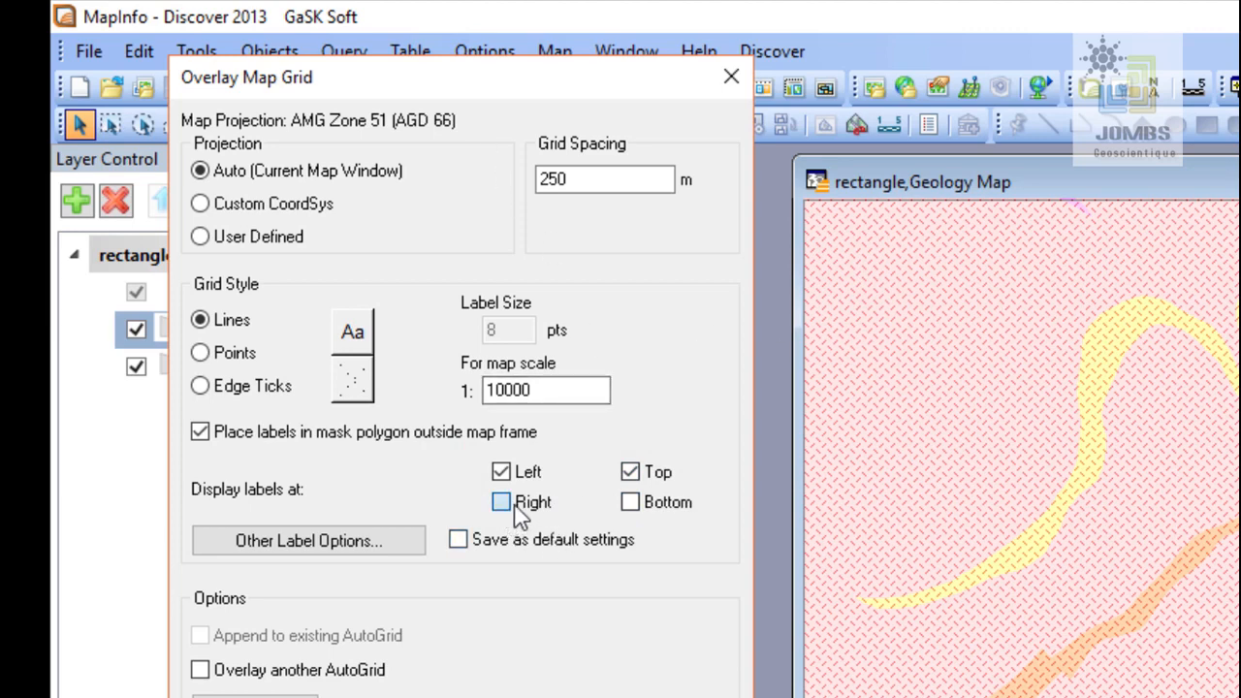
click(638, 514)
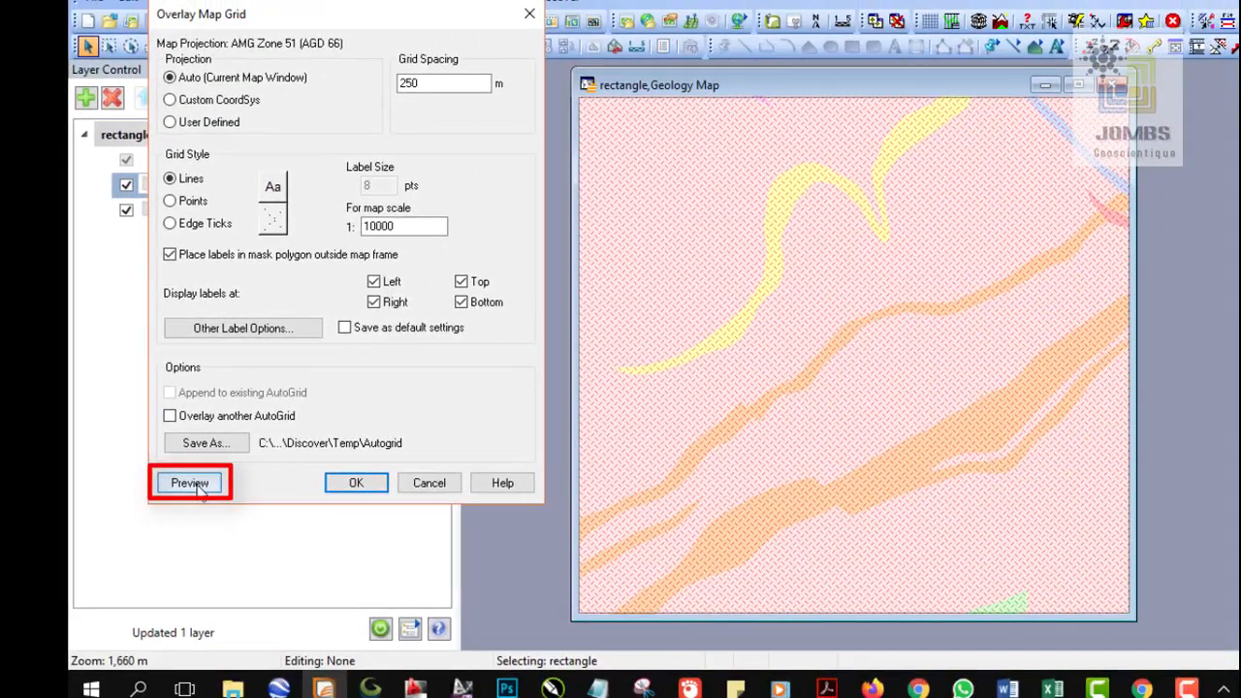
click(197, 485)
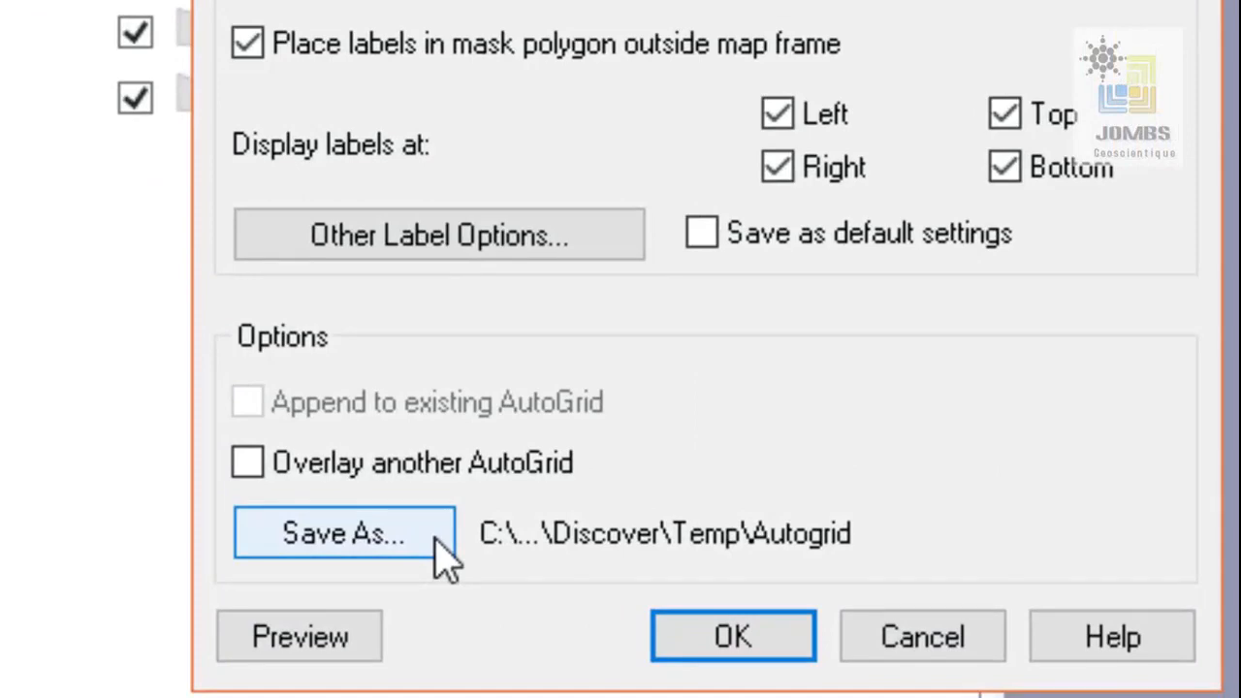
Step: Set the grid's output table name to "coordinate grid 250" and overlay the grid on the geology map window
click(442, 555)
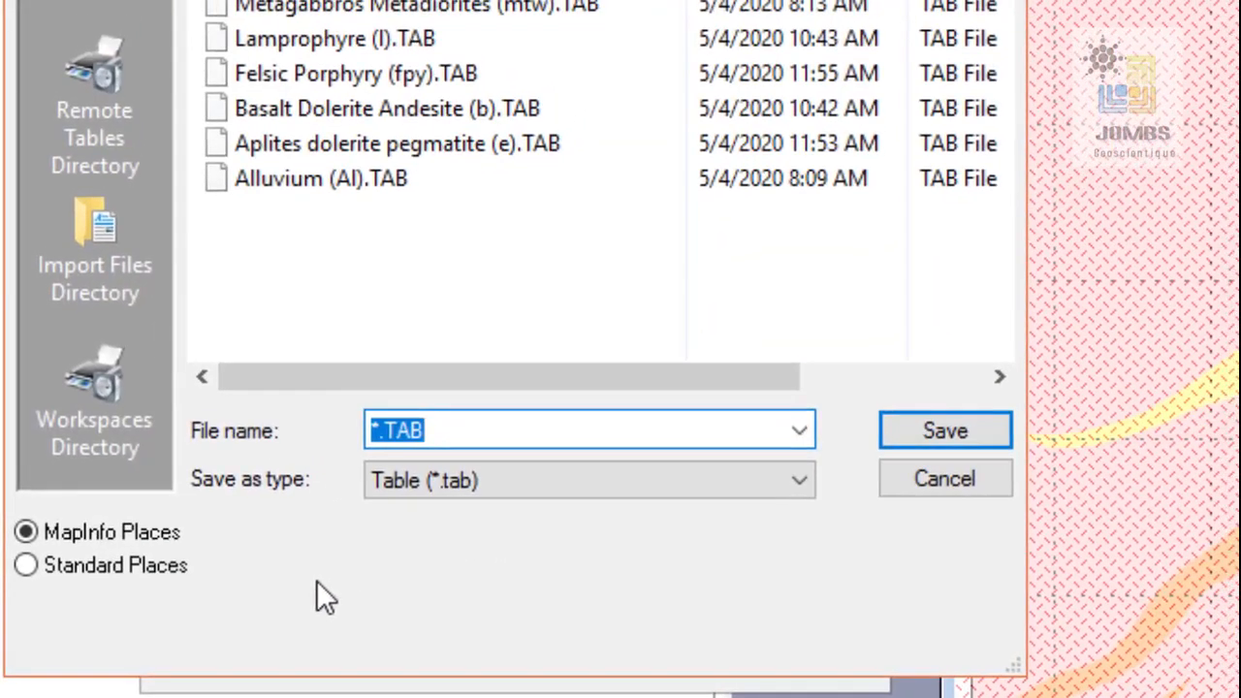
text(coord)
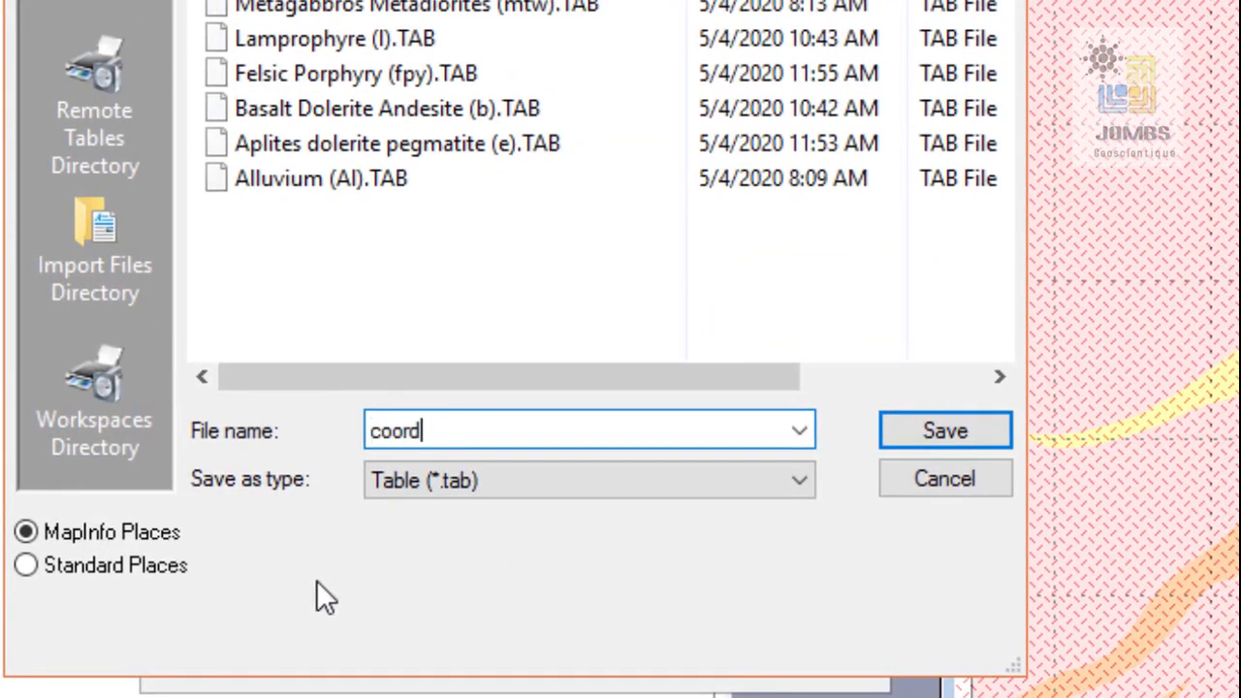
text(inate gr)
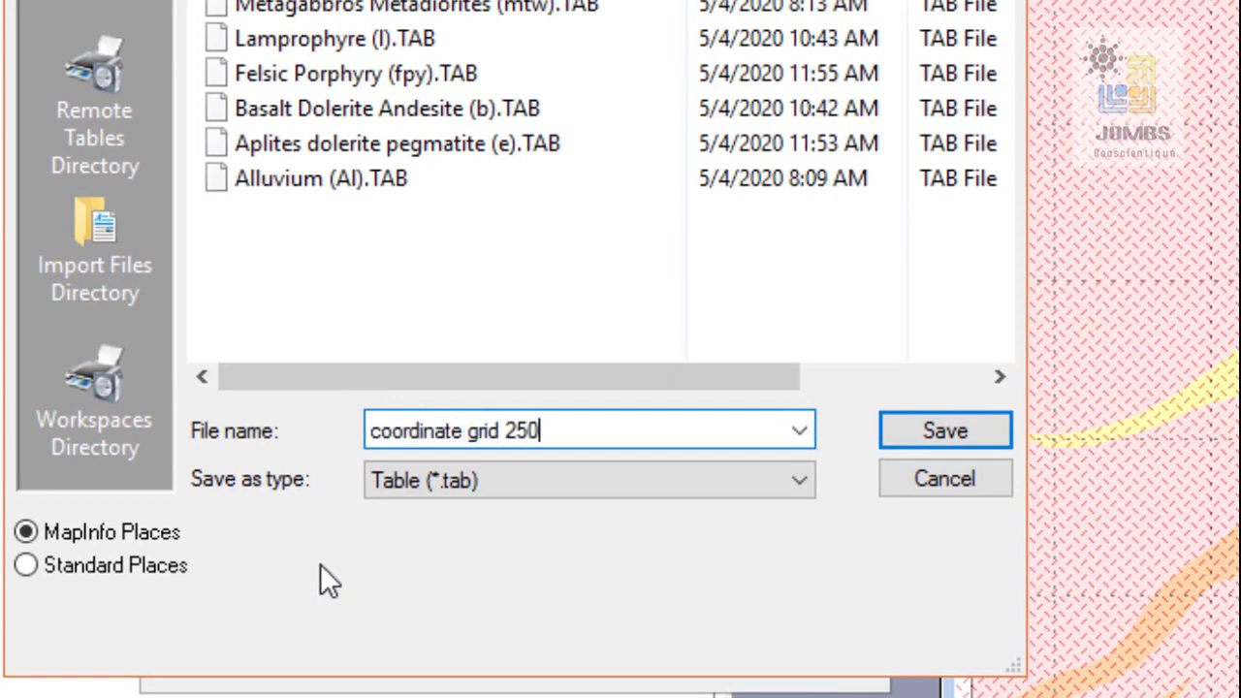
text(id 250)
key(Return)
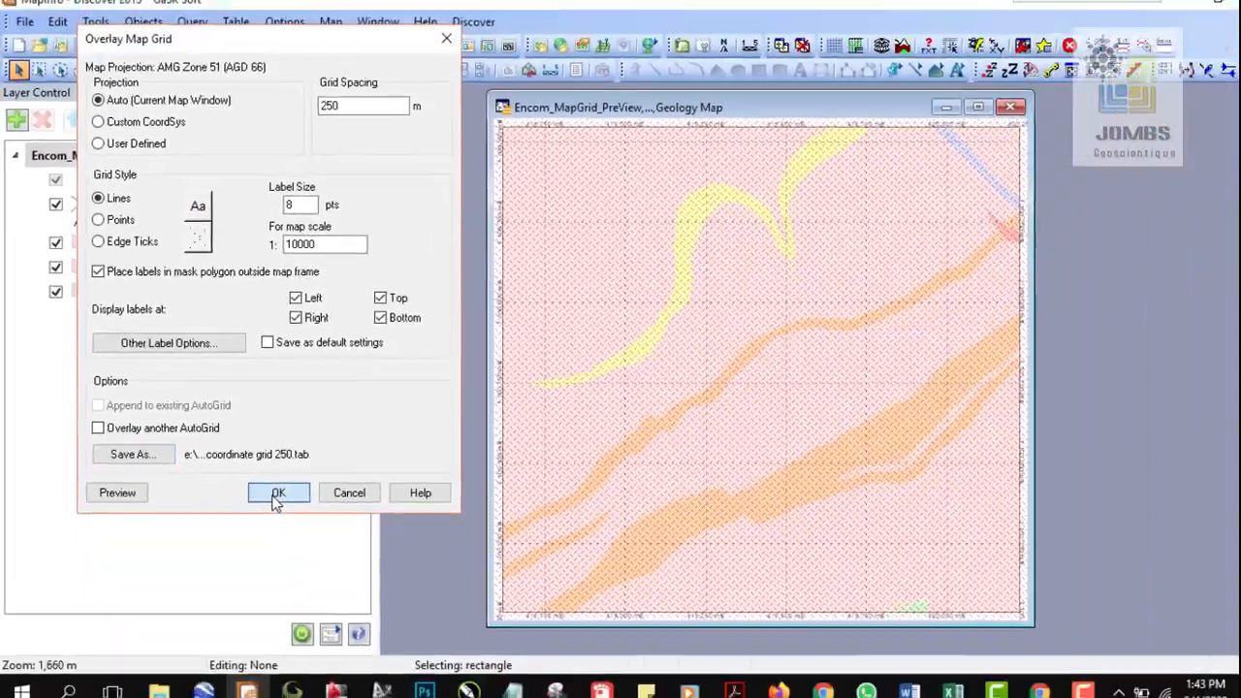
click(535, 652)
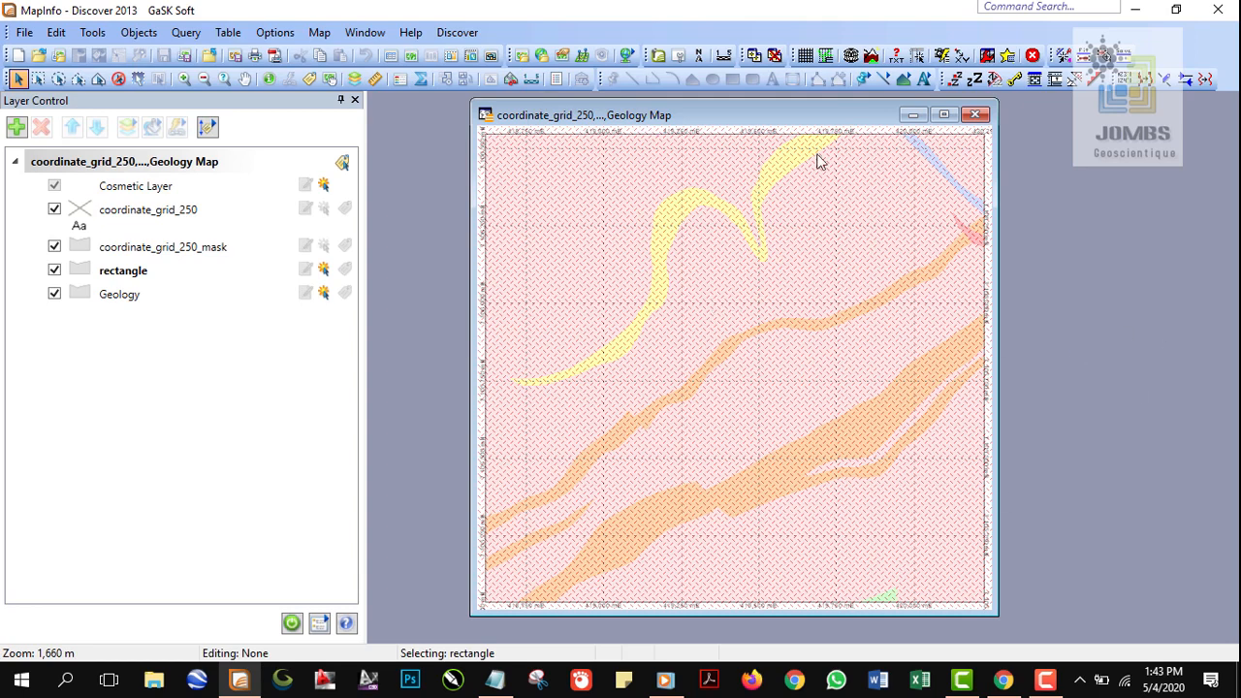
drag(793, 110, 816, 112)
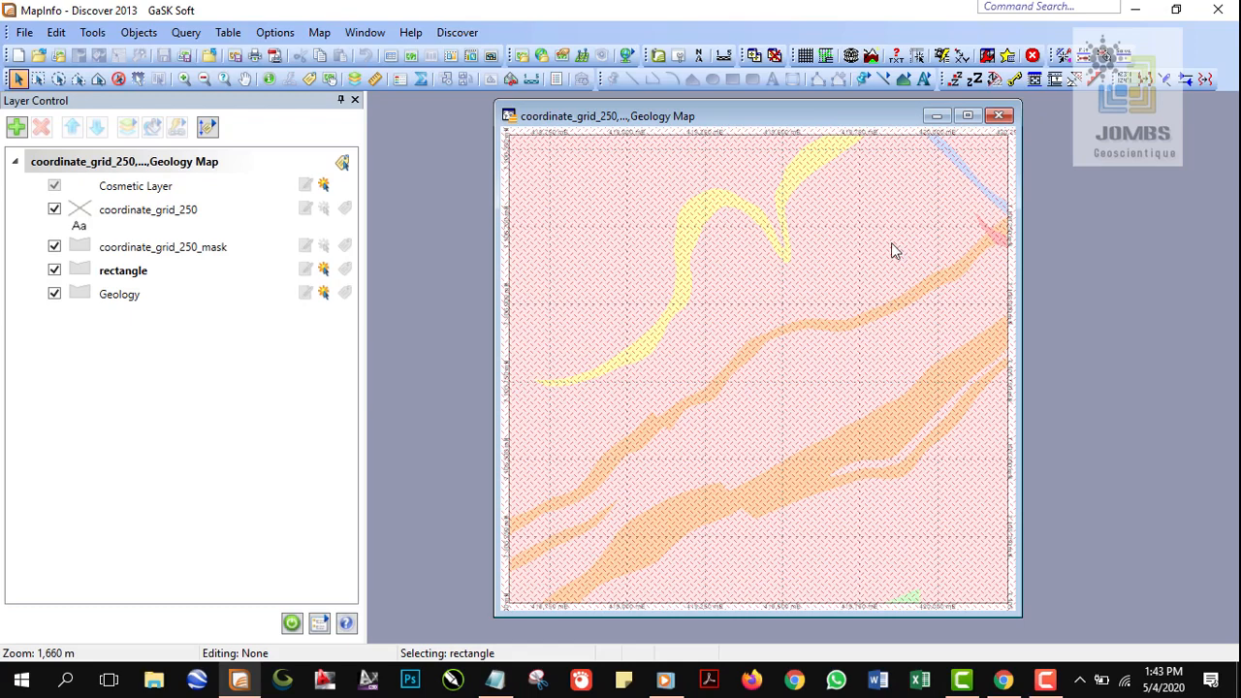